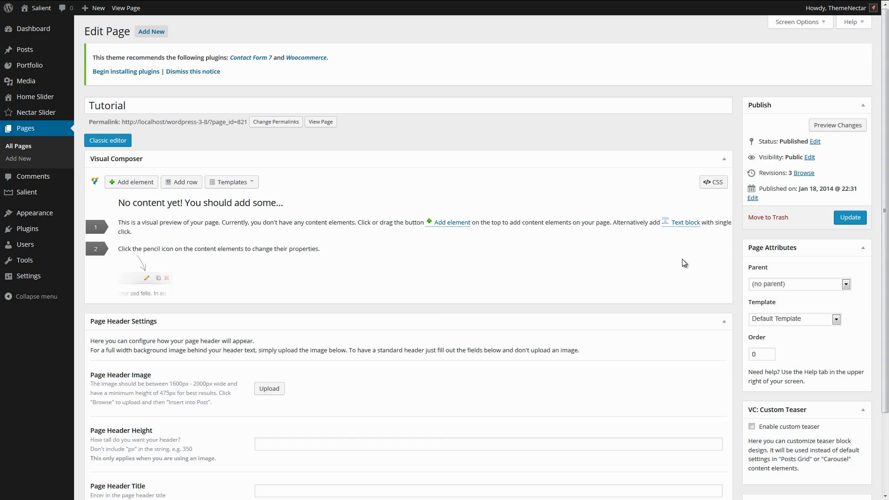
- Add an empty row to the Tutorial page and bring up its row settings
{"action": "left_click", "coordinate": [179, 185]}
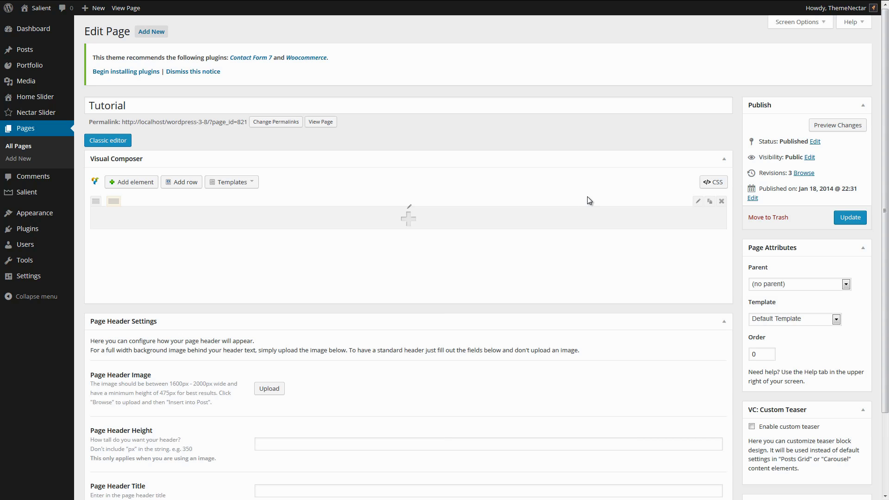
{"action": "left_click", "coordinate": [698, 204]}
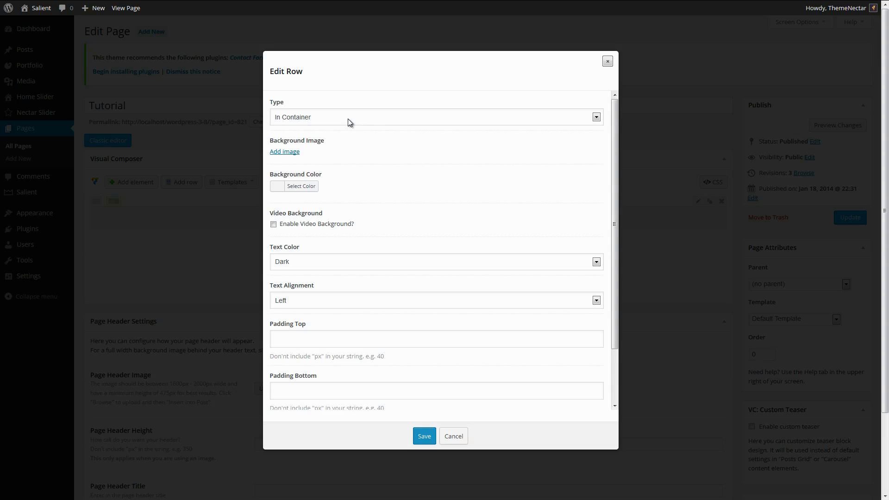
{"action": "left_click", "coordinate": [348, 119]}
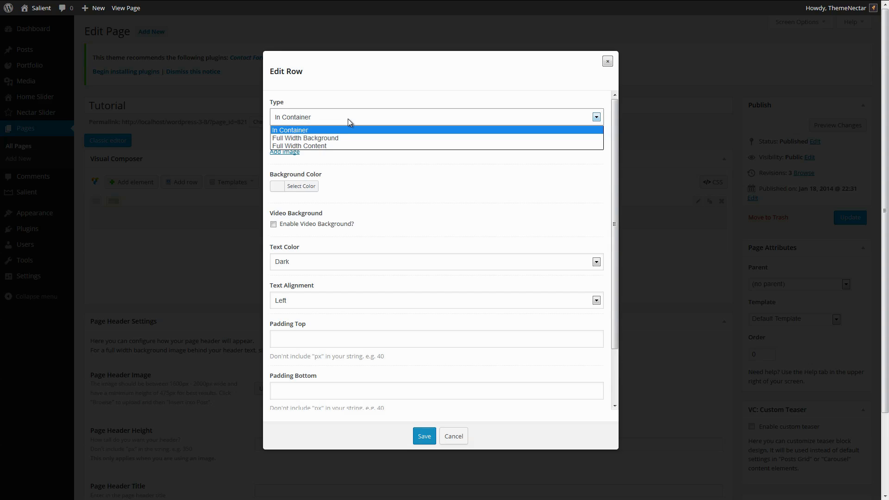
- Give the row a light blue background, Light text colour, and 40 px top and bottom padding
{"action": "left_click", "coordinate": [294, 186]}
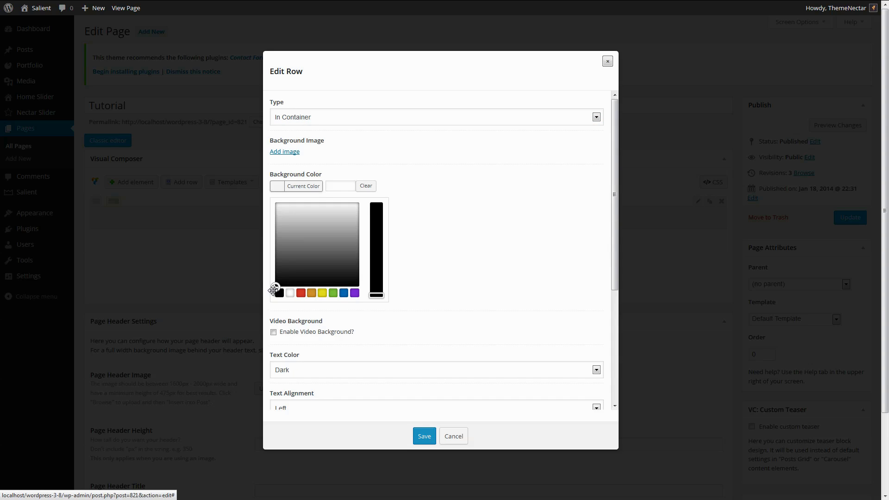
{"action": "left_click", "coordinate": [343, 293]}
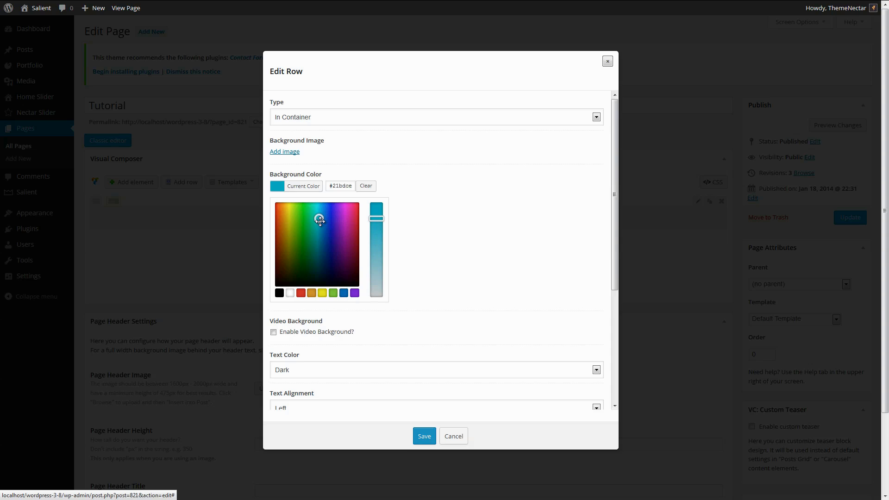
{"action": "left_click_drag", "start_coordinate": [323, 222], "coordinate": [321, 219]}
{"action": "left_click", "coordinate": [345, 369]}
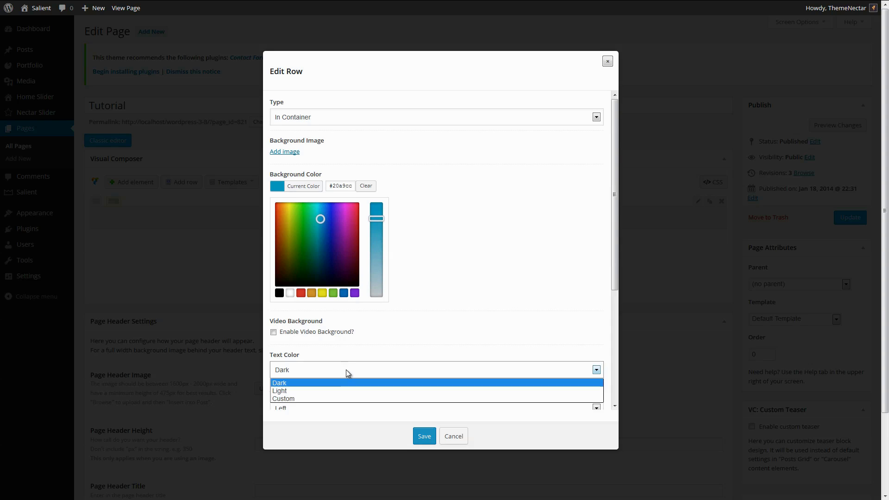
{"action": "left_click", "coordinate": [309, 284]}
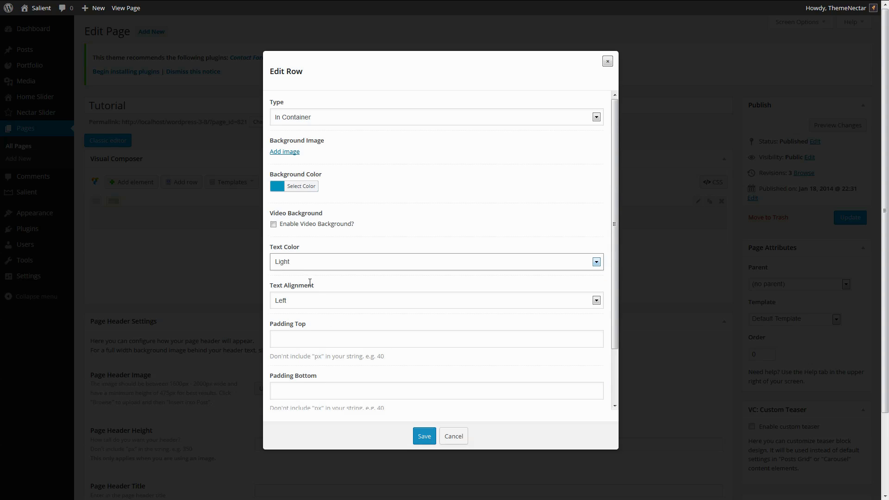
{"action": "left_click", "coordinate": [365, 340]}
{"action": "type", "text": "40"}
{"action": "left_click", "coordinate": [347, 391]}
{"action": "type", "text": "40"}
- Save the row and fill it with a Text Block holding two pasted Lorem ipsum paragraphs
{"action": "left_click", "coordinate": [424, 436]}
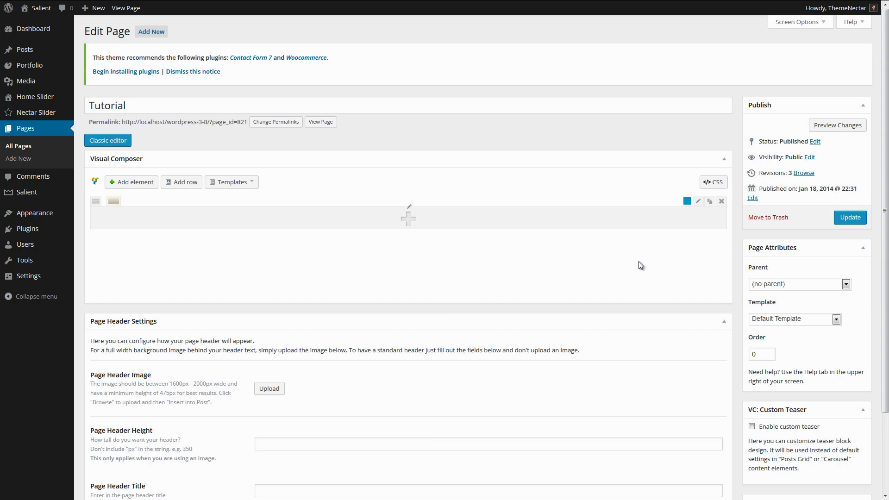
{"action": "left_click", "coordinate": [501, 224]}
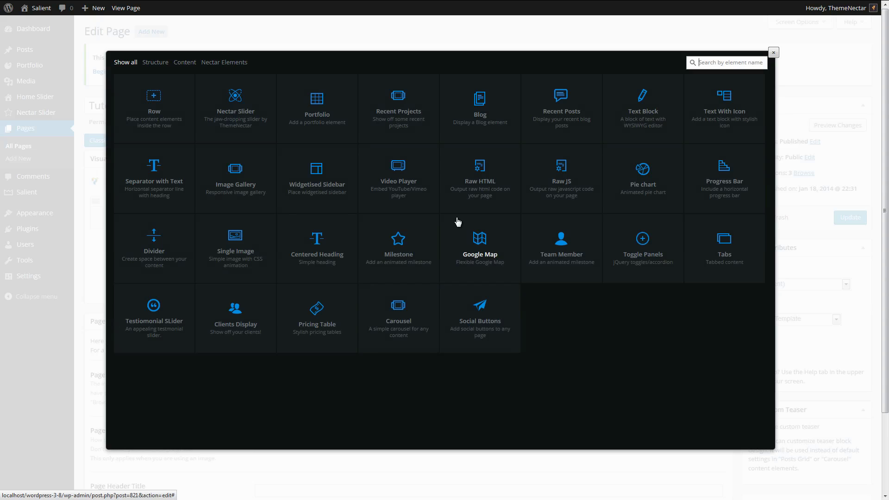
{"action": "left_click", "coordinate": [668, 97]}
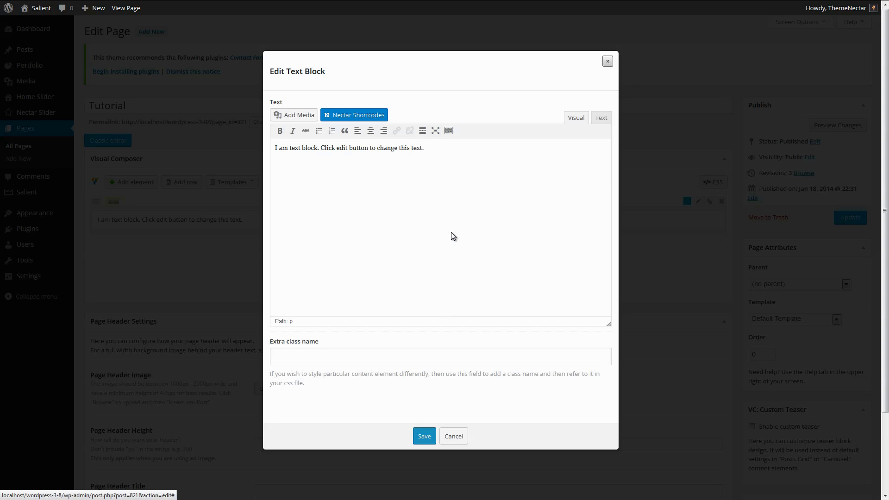
{"action": "key", "text": "ctrl+a"}
{"action": "type", "text": "Lorem ipsum dolor sit amet, consectetur adipiscing elit. Cras augue sapien, vestibulum quis pulvinar id, faucibus nec ligula. Suspendisse ornare interdum tortor ut volutpat. Maecenas enim lacus, pharetra et sollicitudin fringilla, volutpat nec massa. Fusce sit amet elit feugiat, consectetur massa eu, dapibus velit. Ut congue, magna et volutpat pretium, libero ante sagittis diam, ac molestie sapien ligula et urna. Nam sit amet lobortis mauris, at euismod nisl. Maecenas placerat ipsum eu nisi rutrum, vitae pulvinar augue placerat."}
{"action": "key", "text": "Return"}
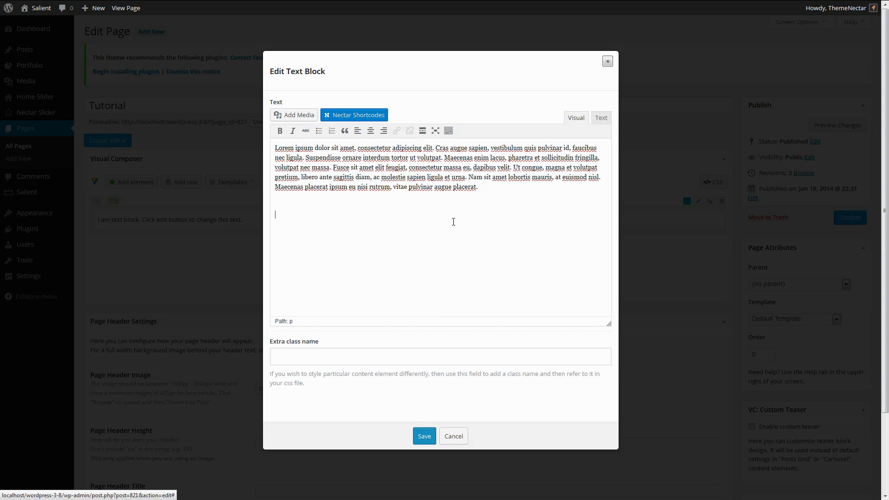
{"action": "type", "text": "Lorem ipsum dolor sit amet, consectetur adipiscing elit. Cras augue sapien, vestibulum quis pulvinar id, faucibus nec ligula. Suspendisse ornare interdum tortor ut volutpat. Maecenas enim lacus, pharetra et sollicitudin fringilla, volutpat nec massa. Fusce sit amet elit feugiat, consectetur massa eu, dapibus velit. Ut congue, magna et volutpat pretium, libero ante sagittis diam, ac molestie sapien ligula et urna. Nam sit amet lobortis mauris, at euismod nisl. Maecenas placerat ipsum eu nisi rutrum, vitae pulvinar augue placerat."}
{"action": "left_click", "coordinate": [423, 442]}
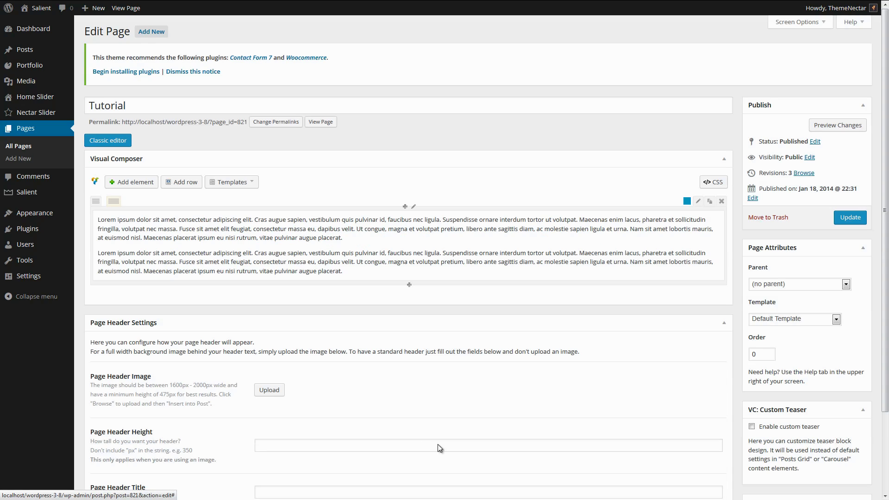
- Clone the blue text-block row twice so it appears three times
{"action": "left_click", "coordinate": [709, 200]}
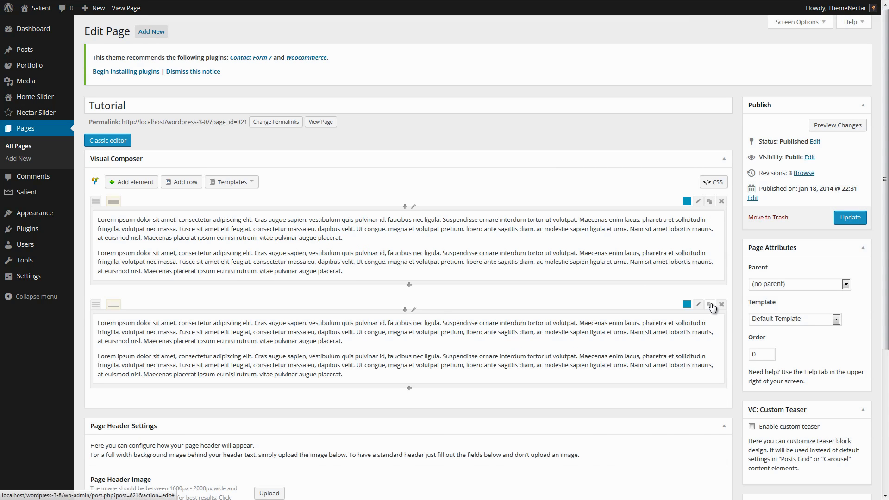
{"action": "left_click", "coordinate": [709, 305]}
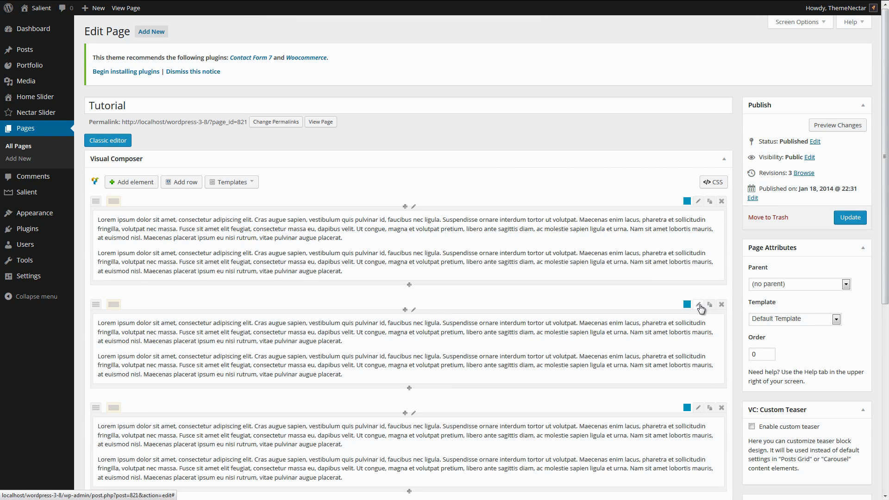
- Make the second row a Full Width Background with the dark people image as its background
{"action": "left_click", "coordinate": [698, 304]}
{"action": "left_click", "coordinate": [327, 115]}
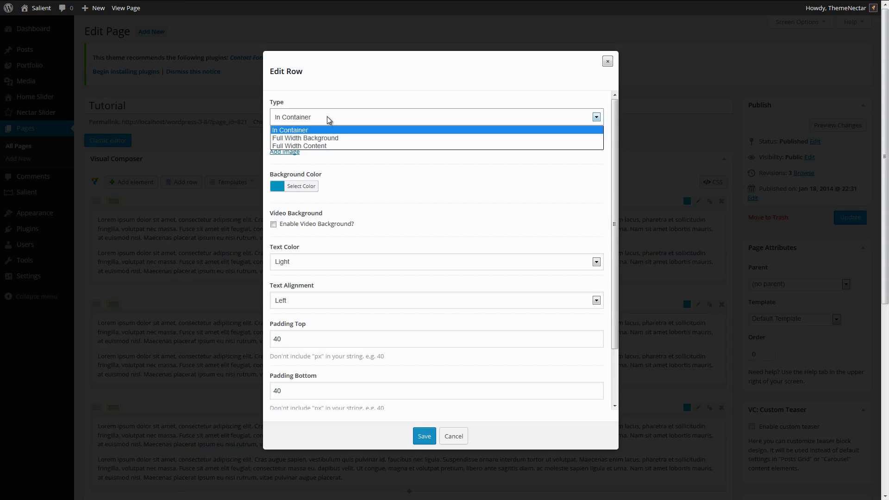
{"action": "left_click", "coordinate": [326, 137]}
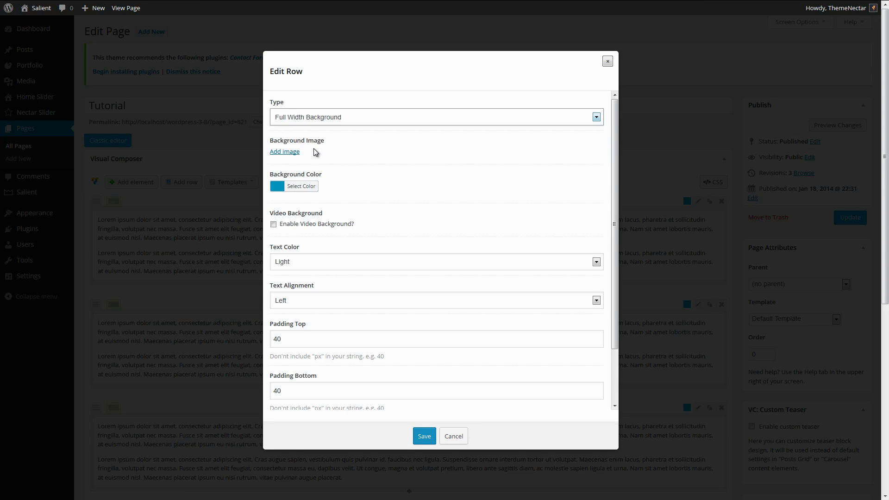
{"action": "left_click", "coordinate": [288, 153]}
{"action": "left_click", "coordinate": [49, 111]}
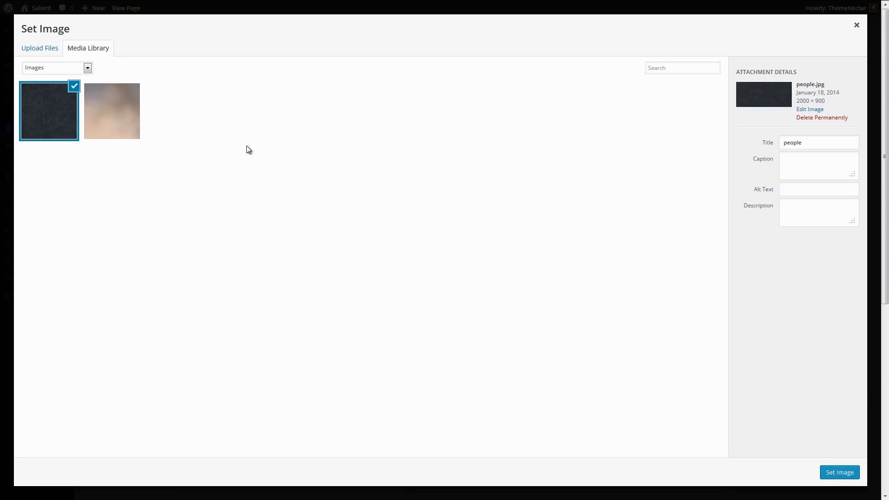
{"action": "left_click", "coordinate": [837, 472]}
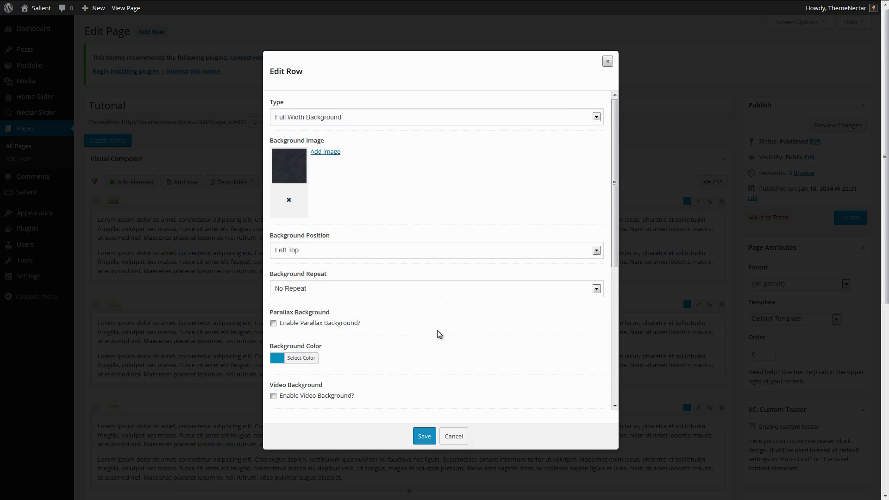
{"action": "scroll", "coordinate": [437, 329], "scroll_direction": "down", "scroll_amount": 2}
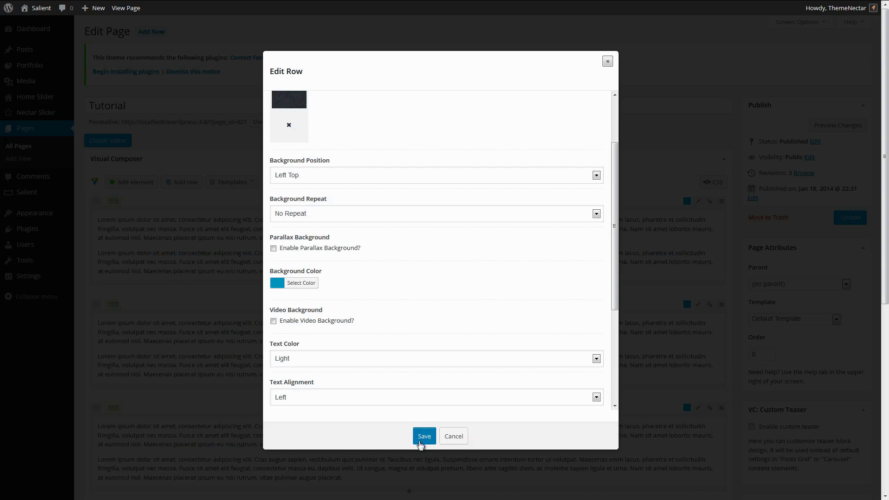
{"action": "left_click", "coordinate": [424, 437]}
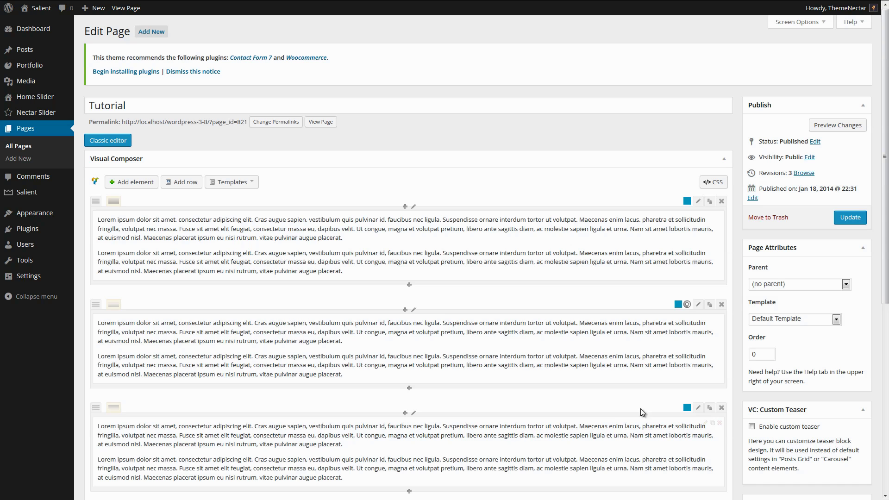
- Make the third row Full Width Content with a green background colour
{"action": "left_click", "coordinate": [699, 413]}
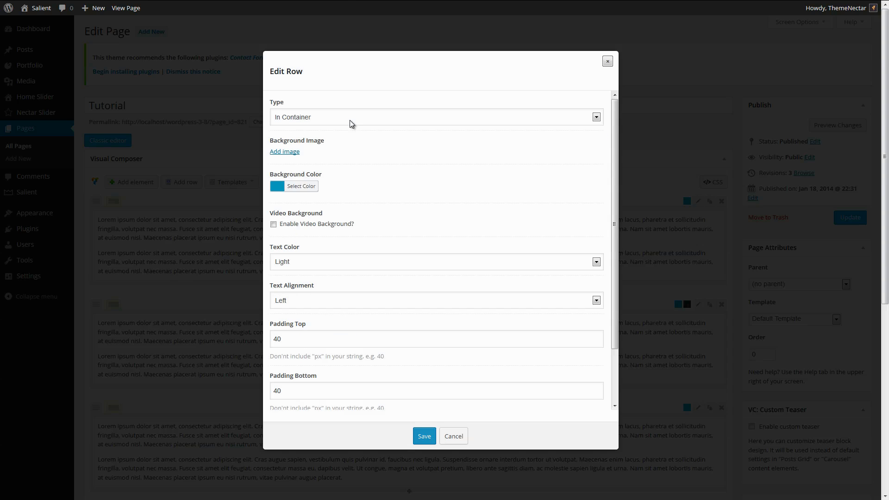
{"action": "left_click", "coordinate": [350, 123]}
{"action": "left_click", "coordinate": [345, 146]}
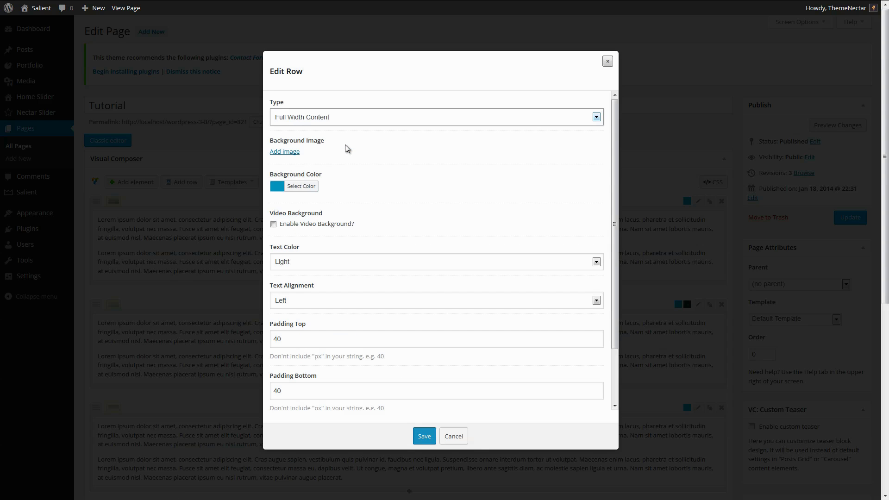
{"action": "left_click", "coordinate": [276, 187]}
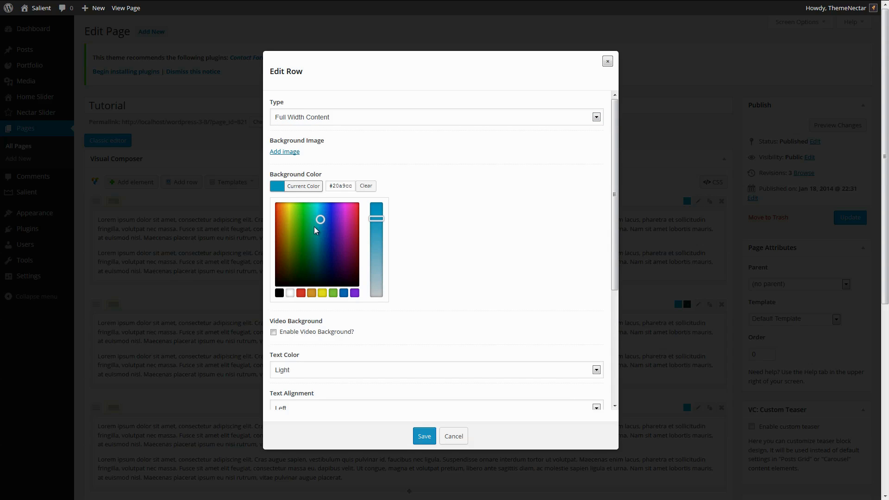
{"action": "left_click_drag", "start_coordinate": [318, 221], "coordinate": [310, 217]}
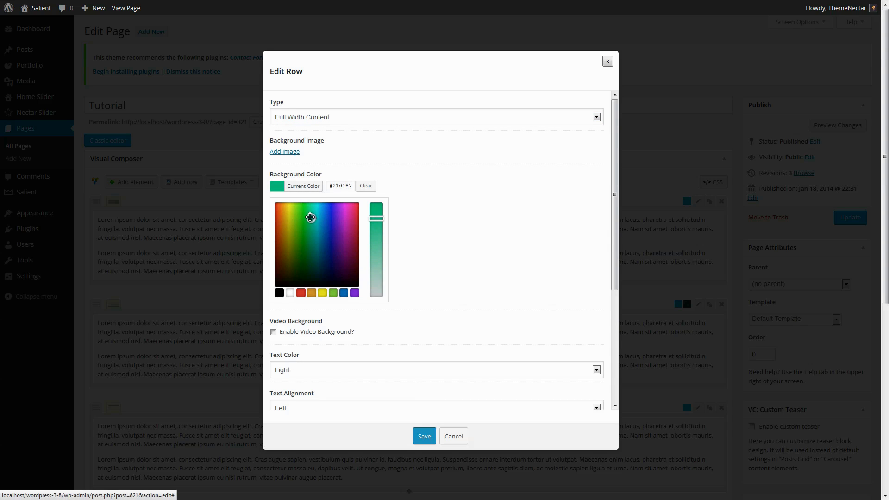
{"action": "left_click_drag", "start_coordinate": [310, 218], "coordinate": [311, 220]}
{"action": "left_click", "coordinate": [424, 436]}
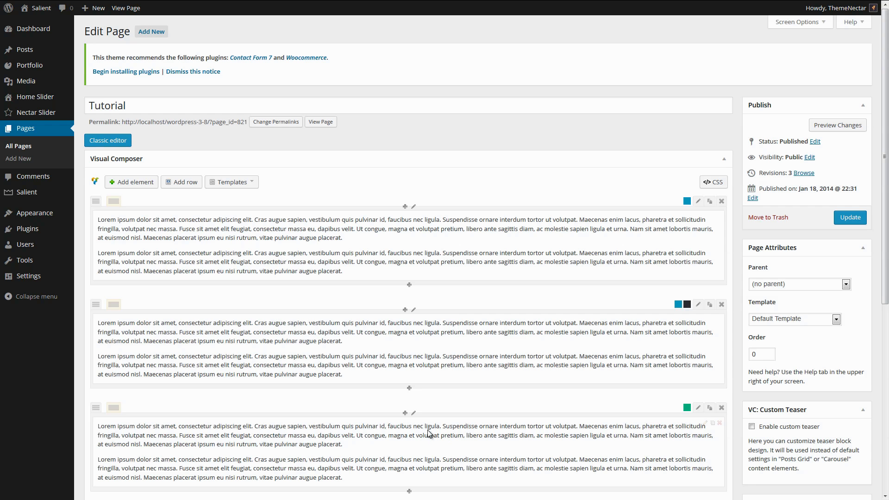
- Update the page and view the live Tutorial page with its three styled rows
{"action": "left_click", "coordinate": [859, 225]}
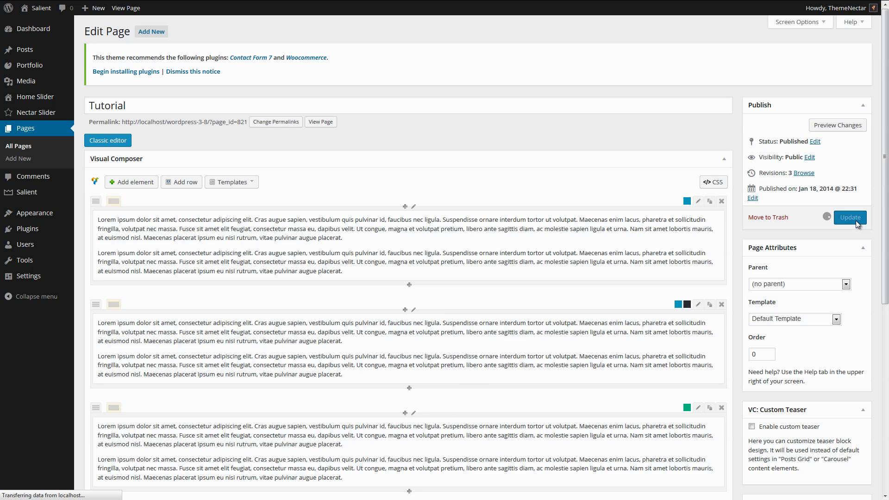
{"action": "left_click", "coordinate": [131, 9]}
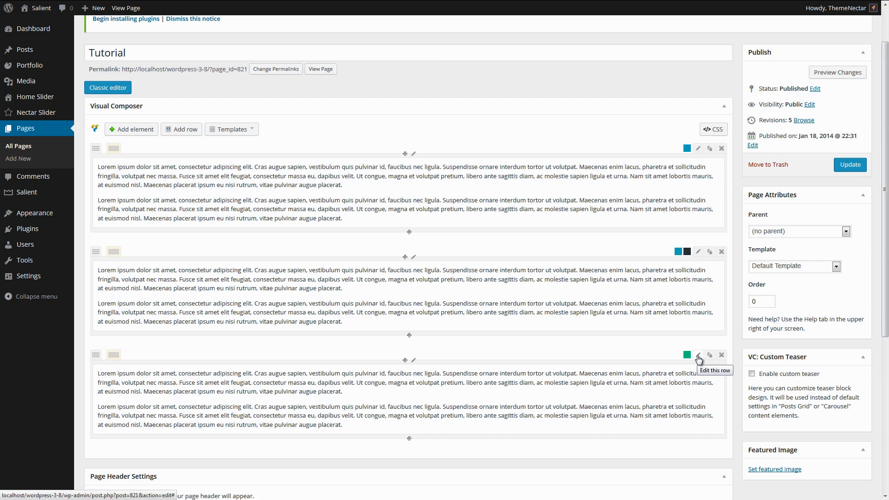
- Replace the third row's text block with a Google Map element
{"action": "left_click", "coordinate": [721, 355]}
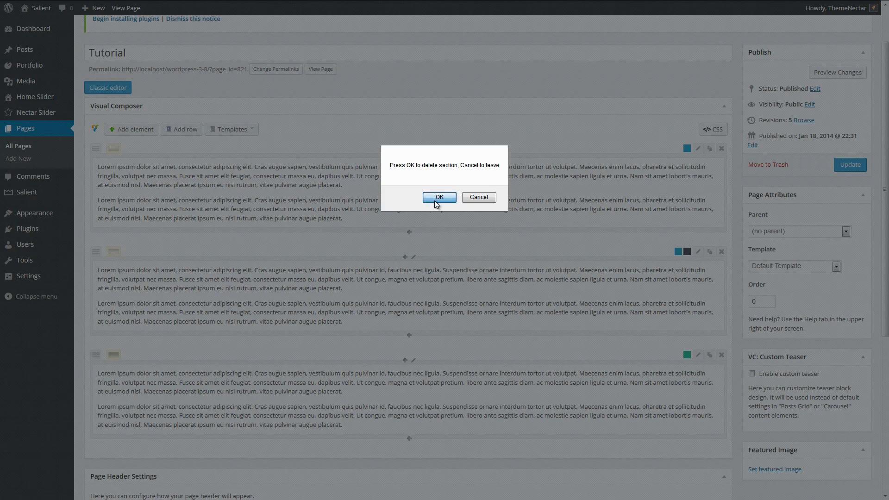
{"action": "left_click", "coordinate": [434, 201]}
{"action": "left_click", "coordinate": [434, 377]}
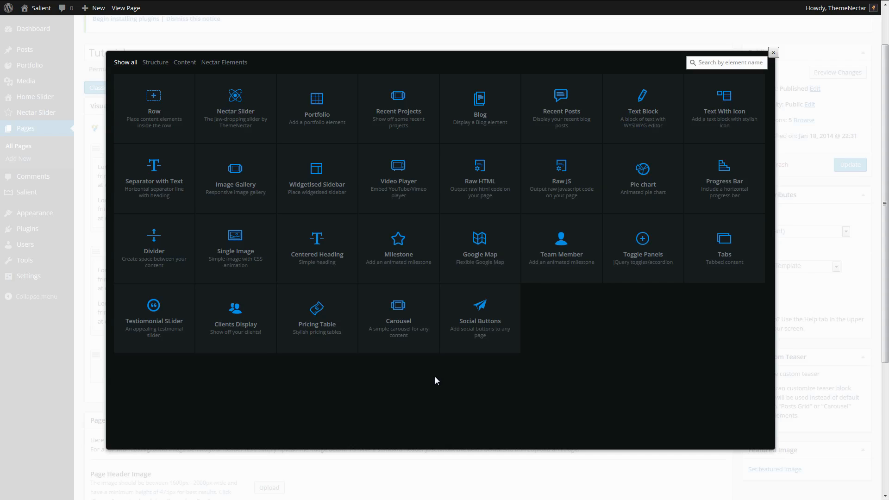
{"action": "left_click", "coordinate": [464, 256]}
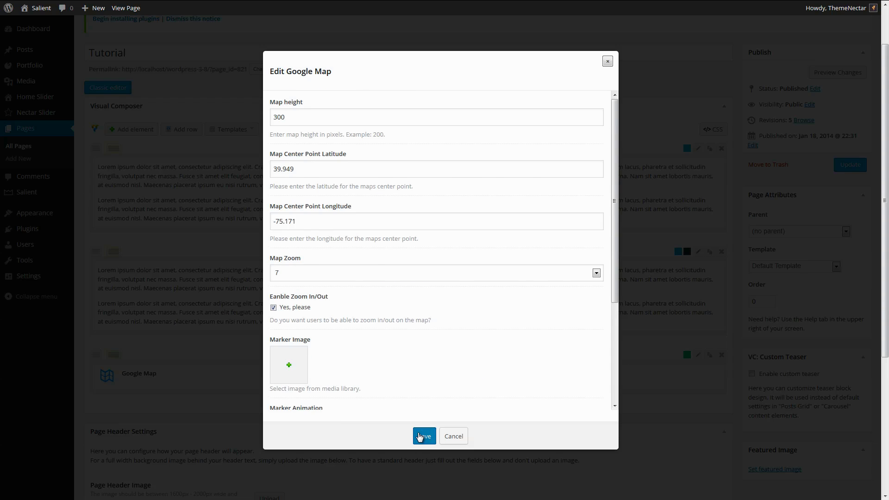
{"action": "left_click", "coordinate": [419, 436]}
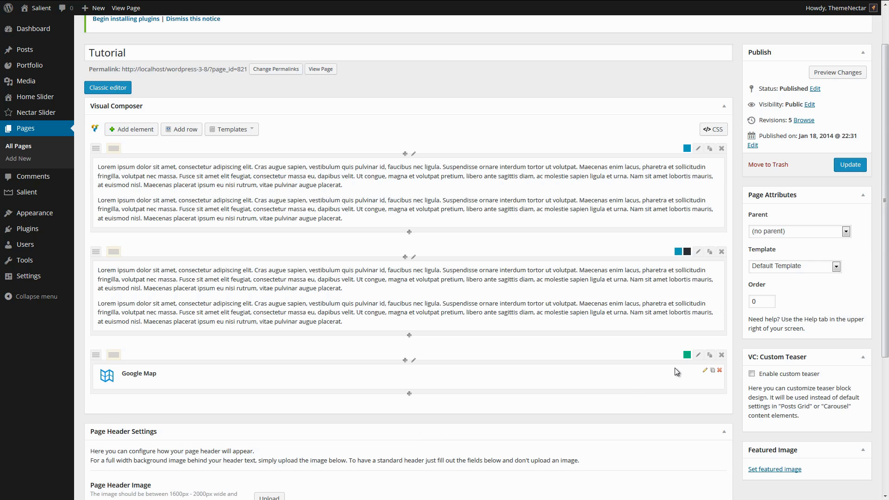
- Set the map row's top and bottom padding from 40 to 0
{"action": "left_click", "coordinate": [697, 355]}
{"action": "scroll", "coordinate": [436, 224], "scroll_direction": "down", "scroll_amount": 2}
{"action": "scroll", "coordinate": [435, 225], "scroll_direction": "down", "scroll_amount": 1}
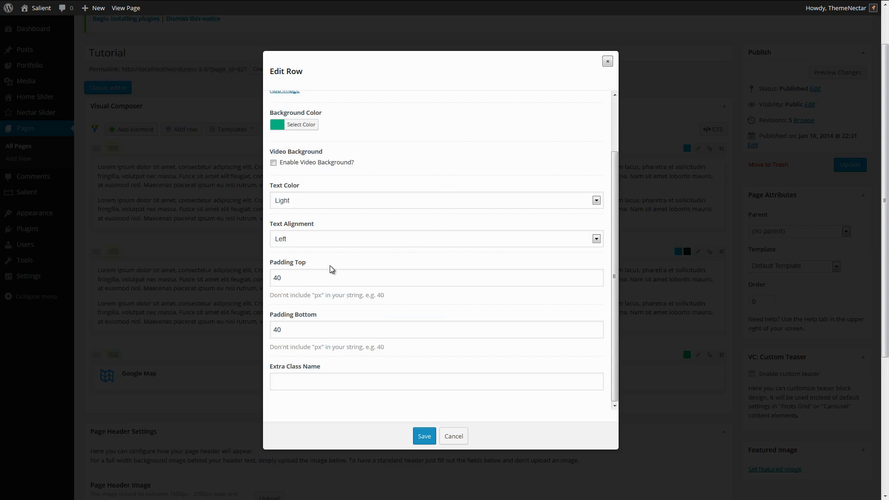
{"action": "left_click", "coordinate": [281, 277]}
{"action": "left_click_drag", "start_coordinate": [281, 277], "coordinate": [265, 275]}
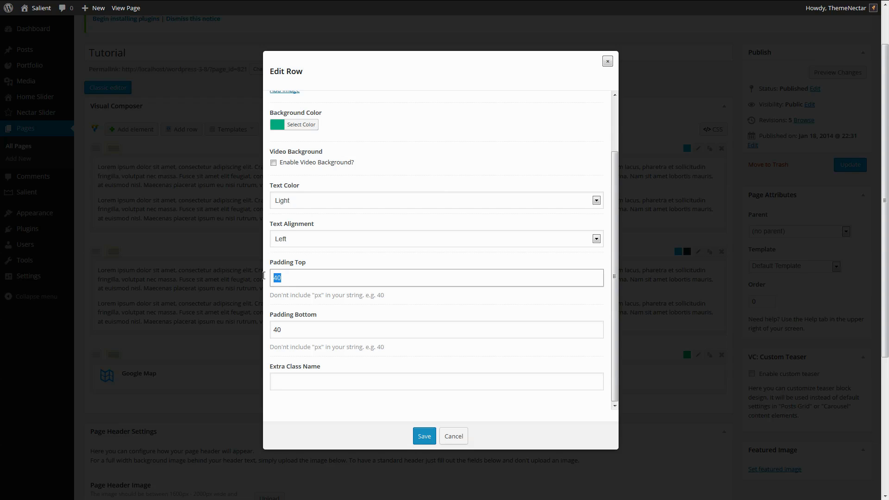
{"action": "type", "text": "0"}
{"action": "key", "text": "Tab"}
{"action": "type", "text": "0"}
{"action": "left_click", "coordinate": [423, 435]}
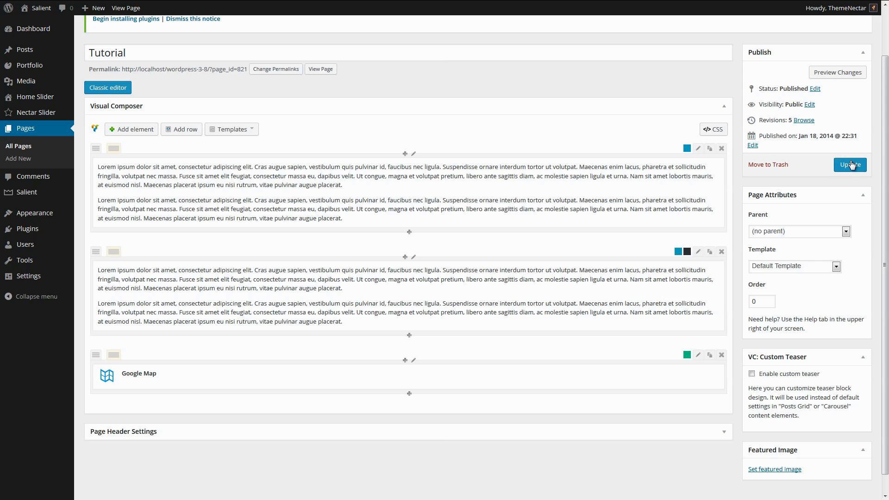
- Update the page and inspect the dark text row and full-width map on the live page
{"action": "left_click", "coordinate": [851, 165]}
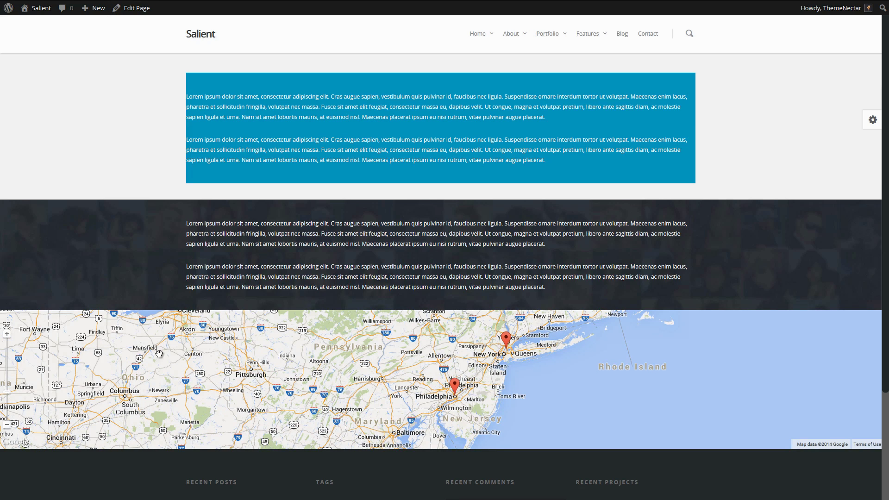
{"action": "left_click_drag", "start_coordinate": [546, 287], "coordinate": [225, 226]}
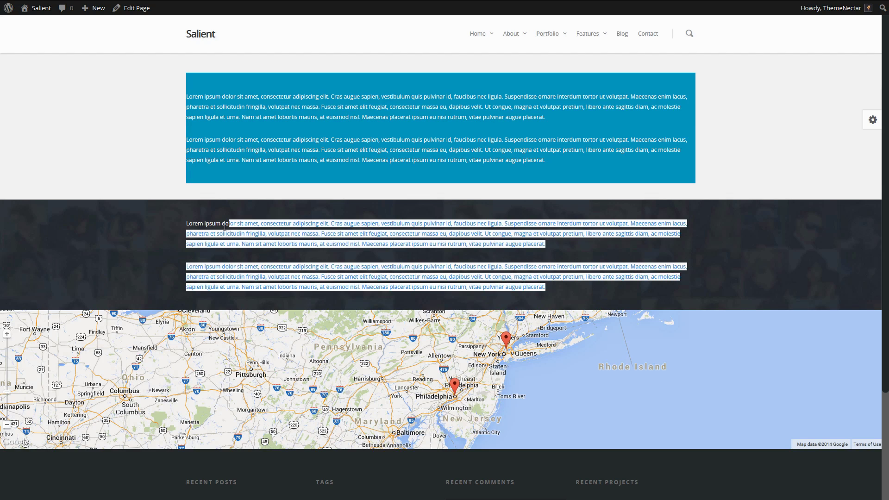
{"action": "left_click", "coordinate": [165, 227]}
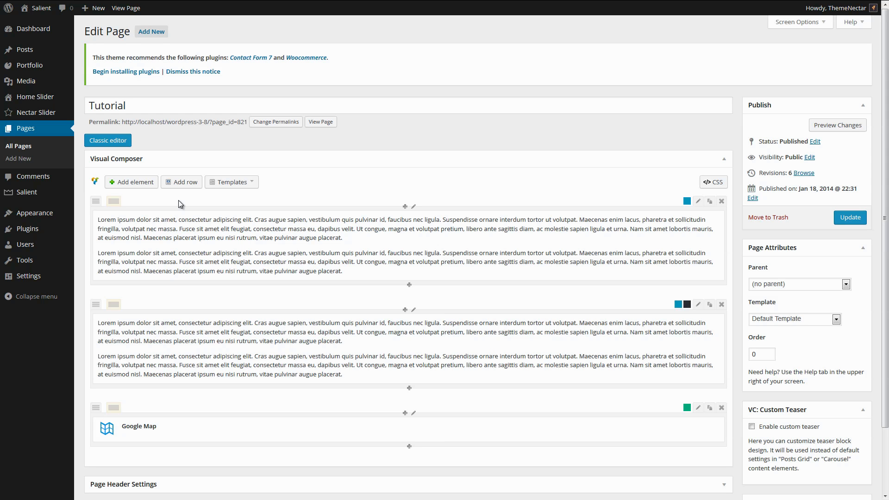
{"action": "mouse_move", "coordinate": [113, 201]}
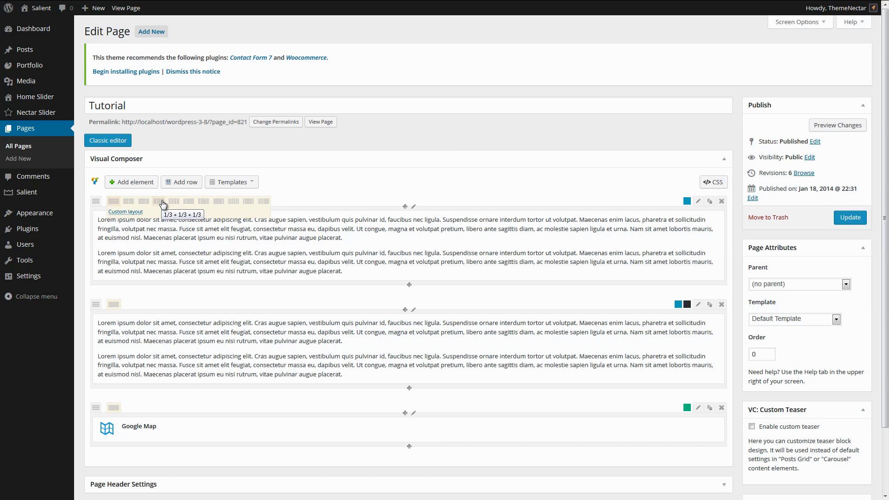
- Split the blue row into 1/3+1/3+1/3 columns and trim the left text block to one paragraph
{"action": "left_click", "coordinate": [163, 203]}
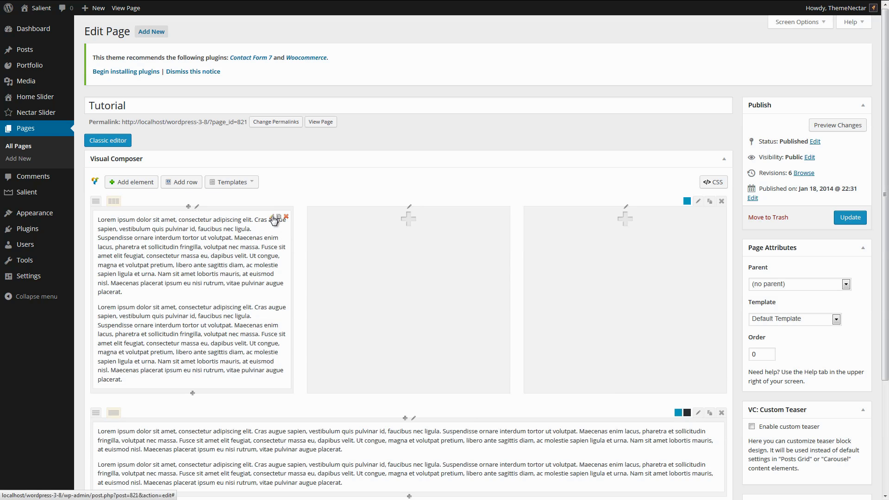
{"action": "left_click", "coordinate": [276, 218]}
{"action": "left_click_drag", "start_coordinate": [479, 244], "coordinate": [248, 207]}
{"action": "key", "text": "ctrl+c"}
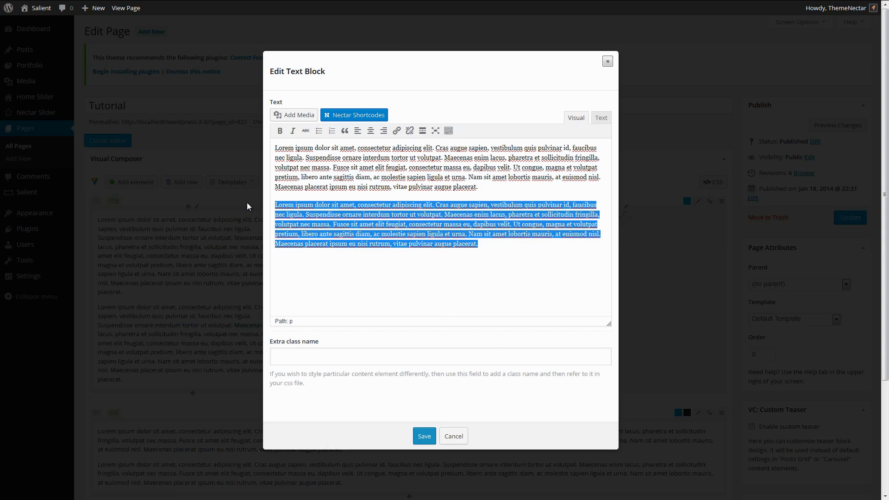
{"action": "key", "text": "BackSpace"}
{"action": "left_click", "coordinate": [424, 436]}
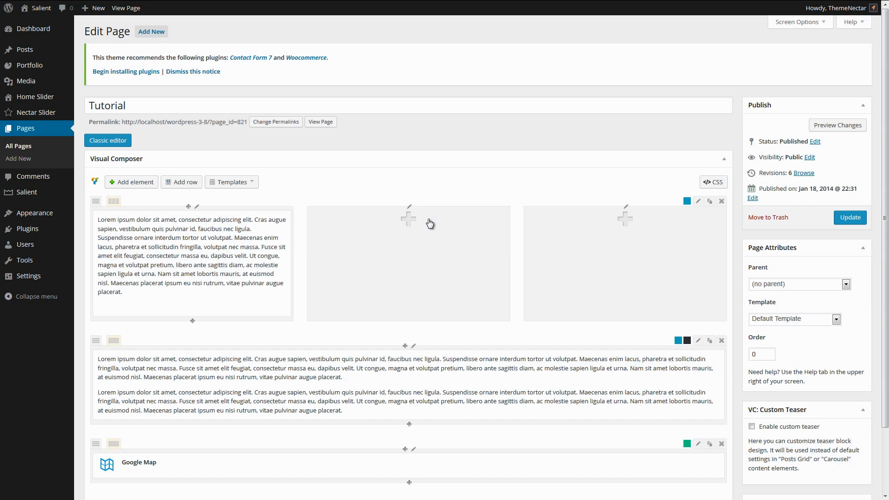
- Add Text Blocks with one pasted Lorem ipsum paragraph to the middle and right columns
{"action": "left_click", "coordinate": [408, 219]}
{"action": "left_click", "coordinate": [650, 100]}
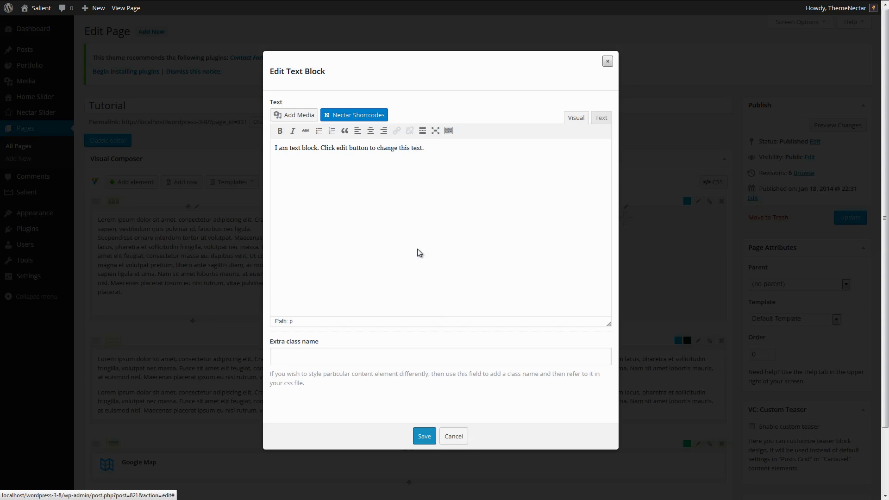
{"action": "key", "text": "ctrl+a"}
{"action": "key", "text": "ctrl+v"}
{"action": "left_click", "coordinate": [425, 436]}
{"action": "left_click", "coordinate": [616, 206]}
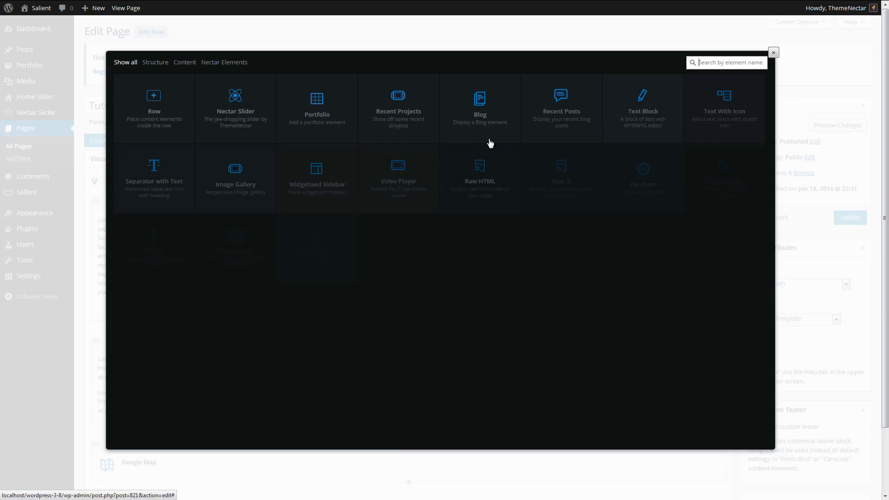
{"action": "left_click", "coordinate": [630, 112]}
{"action": "key", "text": "ctrl+a"}
{"action": "key", "text": "ctrl+v"}
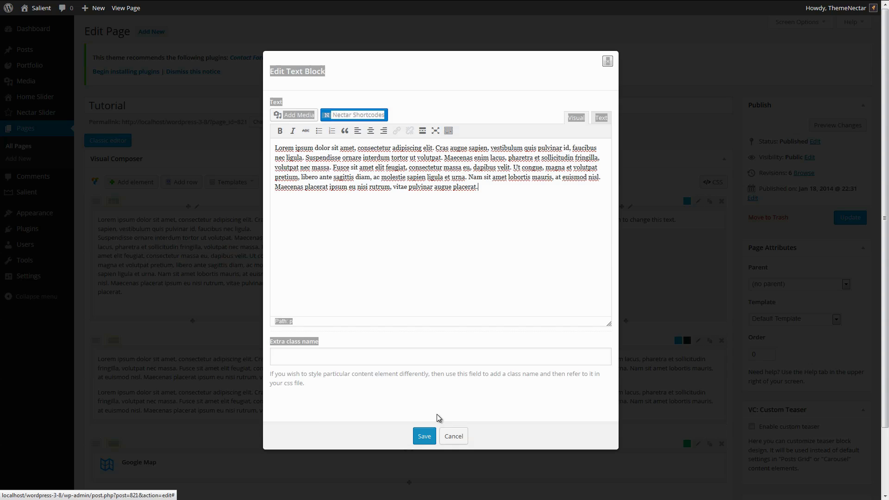
{"action": "left_click", "coordinate": [424, 435]}
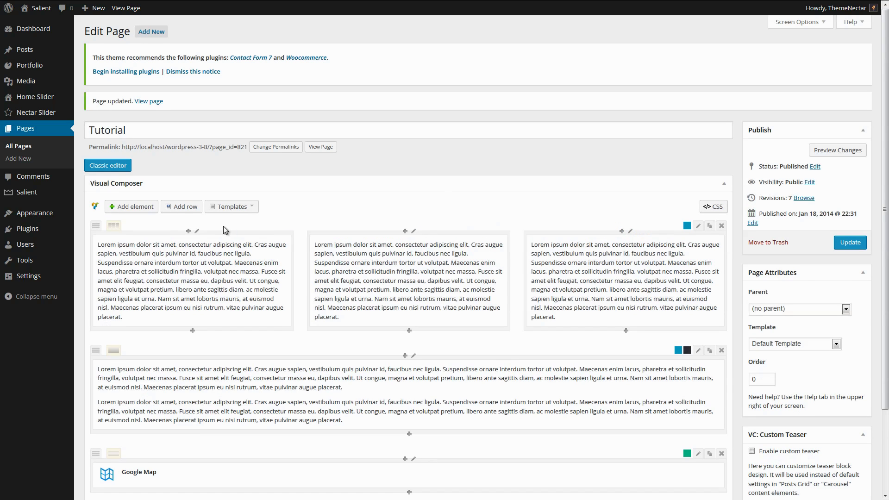
{"action": "left_click", "coordinate": [197, 231]}
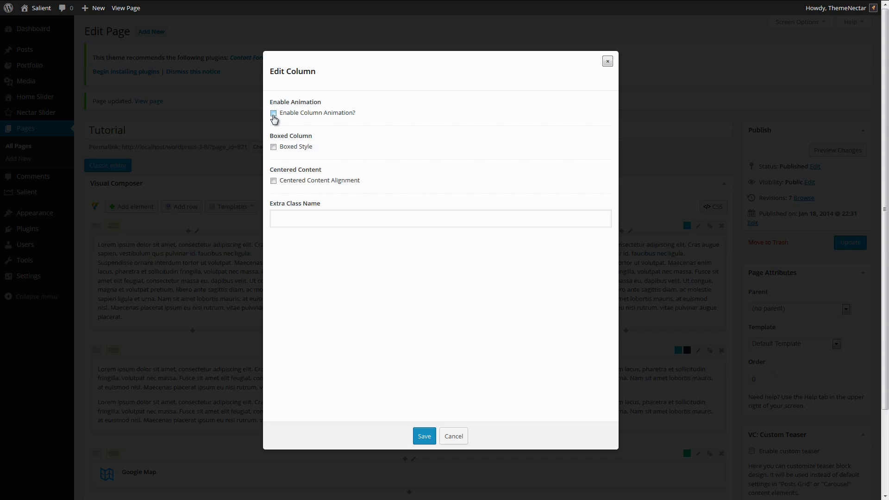
- Enable Column Animation with the Grow In effect on the left column
{"action": "left_click", "coordinate": [273, 113]}
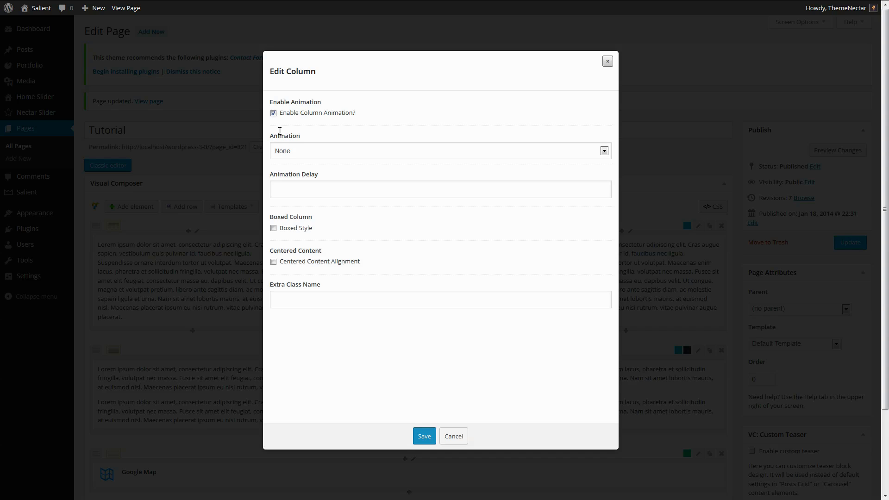
{"action": "left_click", "coordinate": [290, 153]}
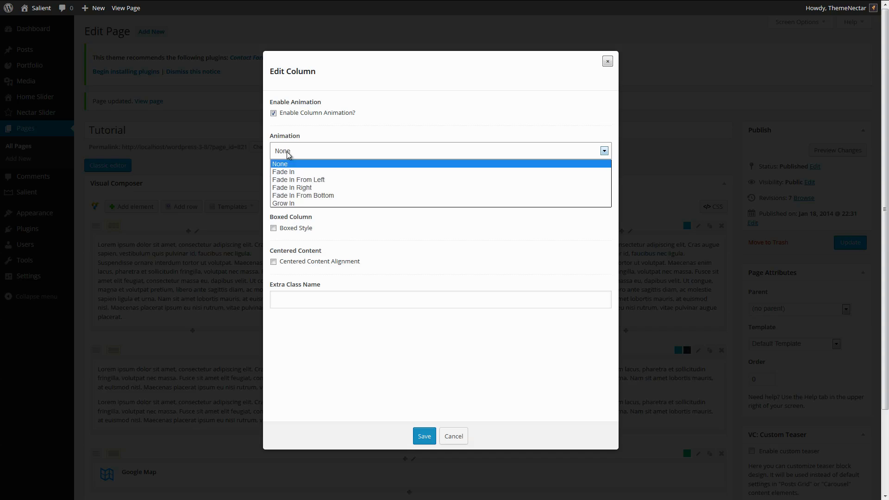
{"action": "left_click", "coordinate": [298, 203]}
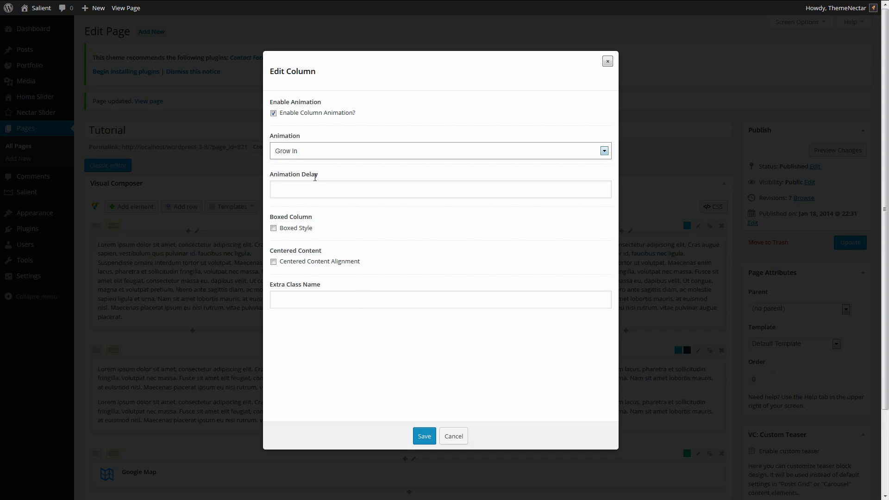
{"action": "left_click", "coordinate": [424, 436]}
- Give the middle column a Grow In animation with an animation delay
{"action": "left_click", "coordinate": [414, 232]}
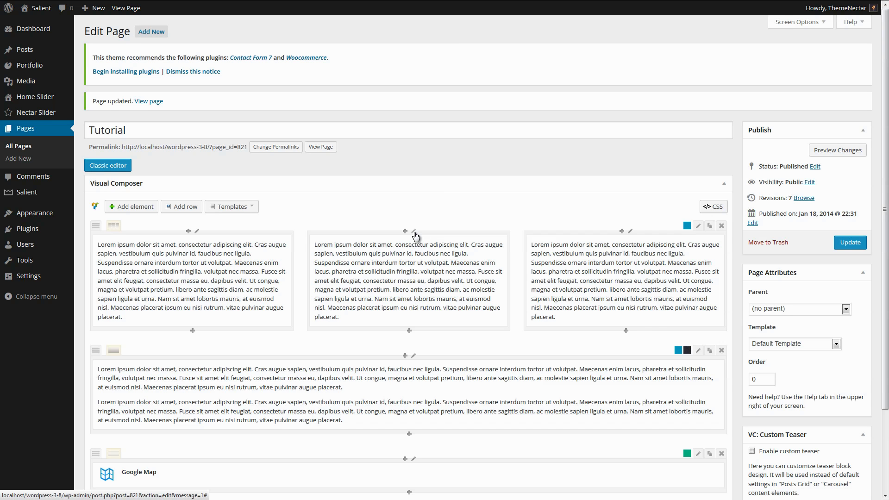
{"action": "left_click", "coordinate": [274, 113]}
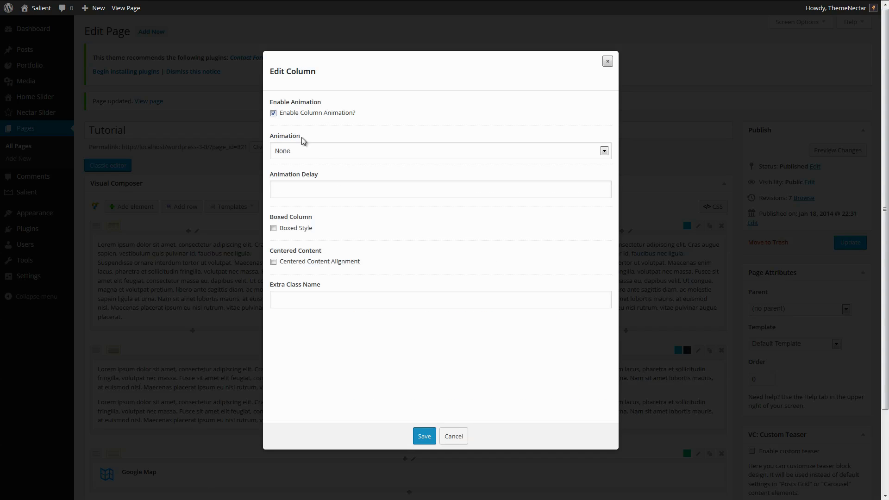
{"action": "left_click", "coordinate": [303, 145]}
{"action": "left_click", "coordinate": [302, 202]}
{"action": "left_click", "coordinate": [296, 185]}
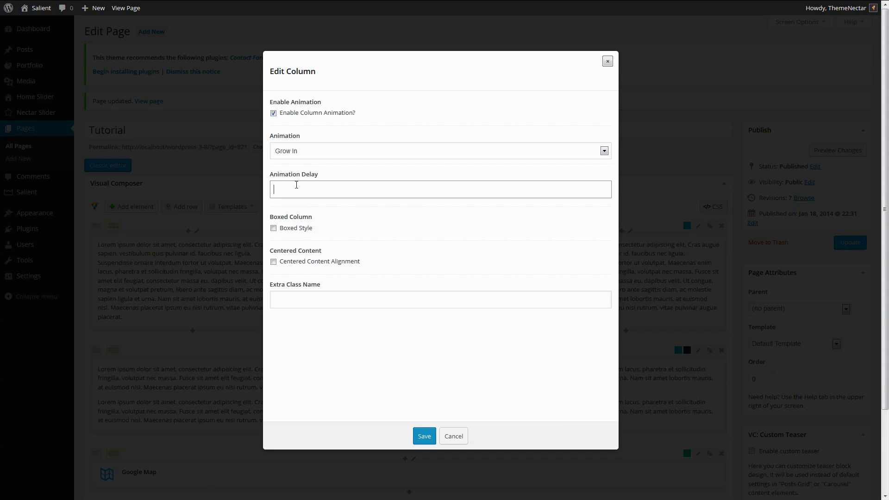
{"action": "type", "text": "300"}
{"action": "left_click", "coordinate": [425, 437]}
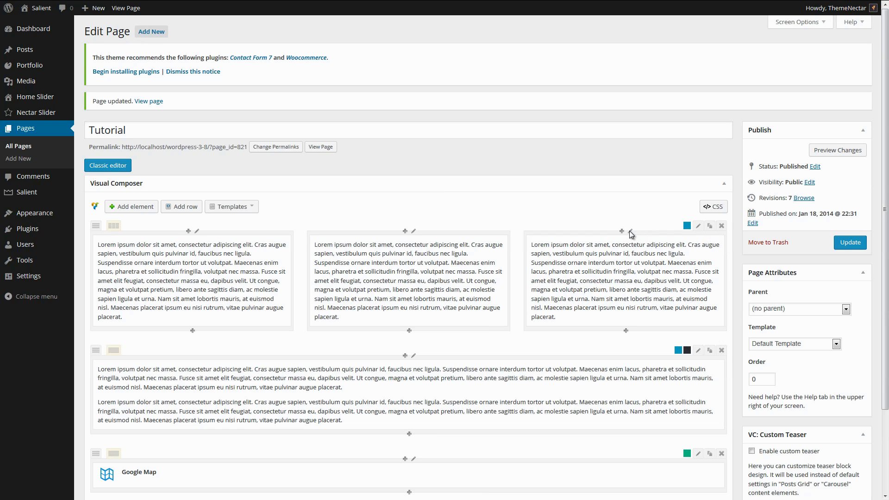
- Give the right column a Grow In animation with a longer staggered delay
{"action": "left_click", "coordinate": [630, 232]}
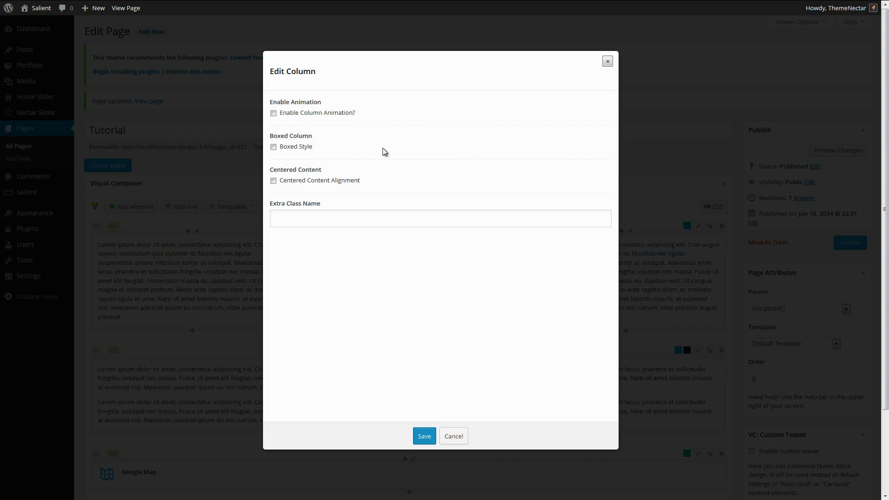
{"action": "left_click", "coordinate": [273, 112]}
{"action": "left_click", "coordinate": [333, 151]}
{"action": "left_click", "coordinate": [313, 200]}
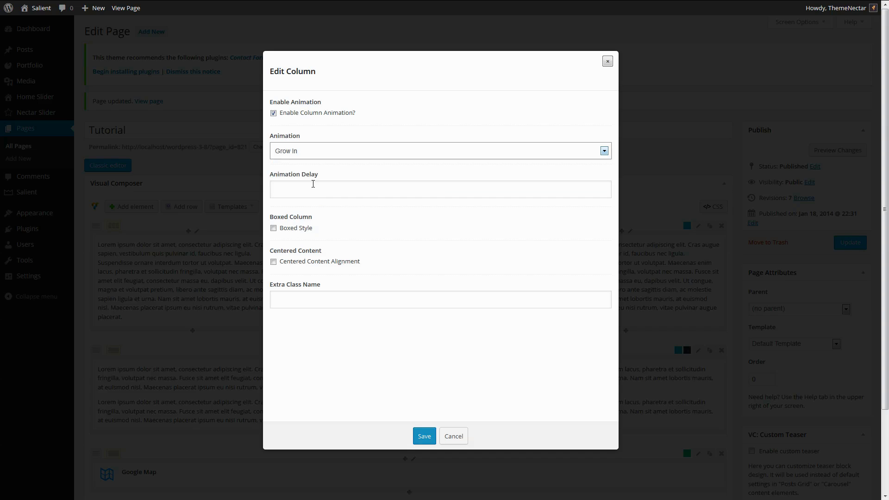
{"action": "left_click", "coordinate": [313, 183]}
{"action": "type", "text": "400"}
{"action": "left_click", "coordinate": [420, 435]}
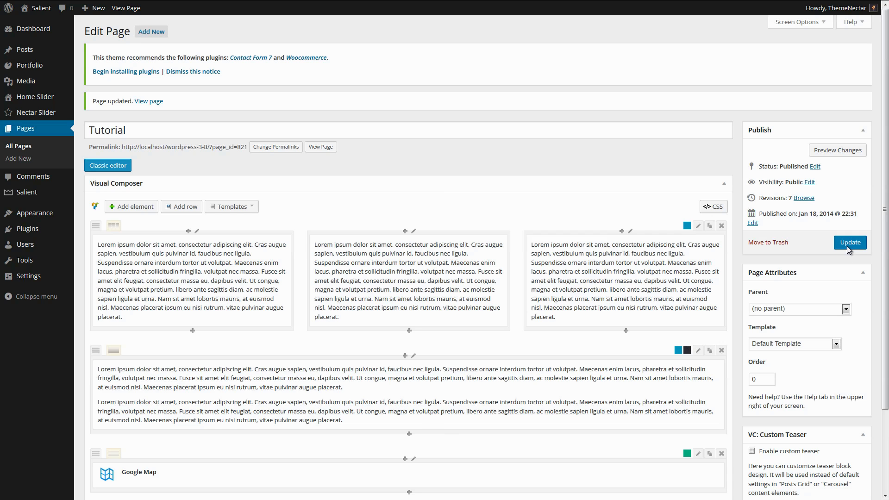
- Update the page so the animated three-column row goes live
{"action": "left_click", "coordinate": [850, 243]}
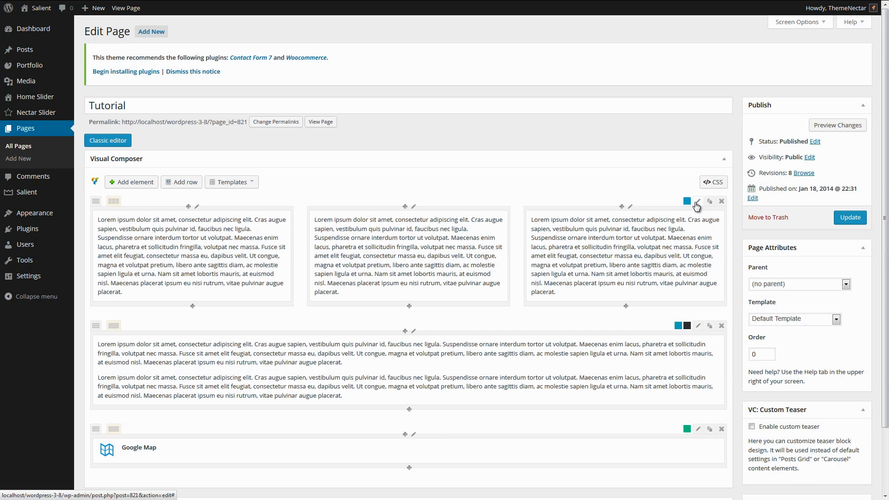
- Make the top row a Full Width Background with 80 px top padding and view it live
{"action": "left_click", "coordinate": [697, 202]}
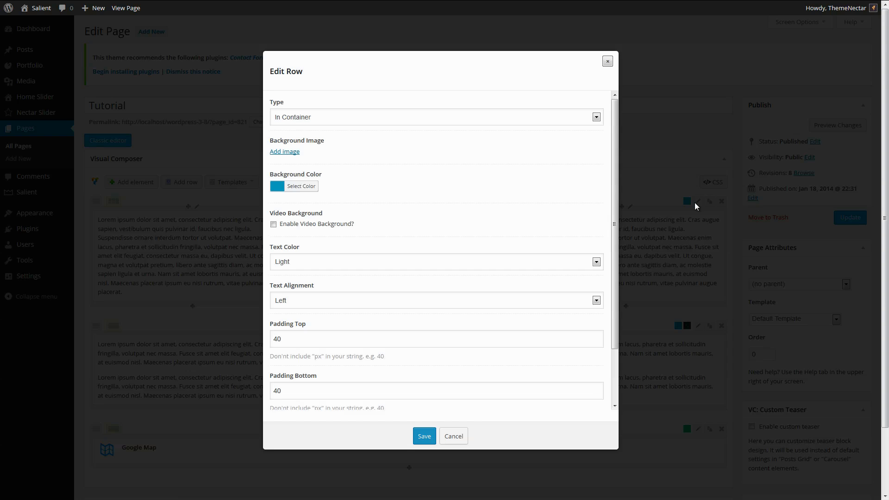
{"action": "left_click", "coordinate": [336, 117]}
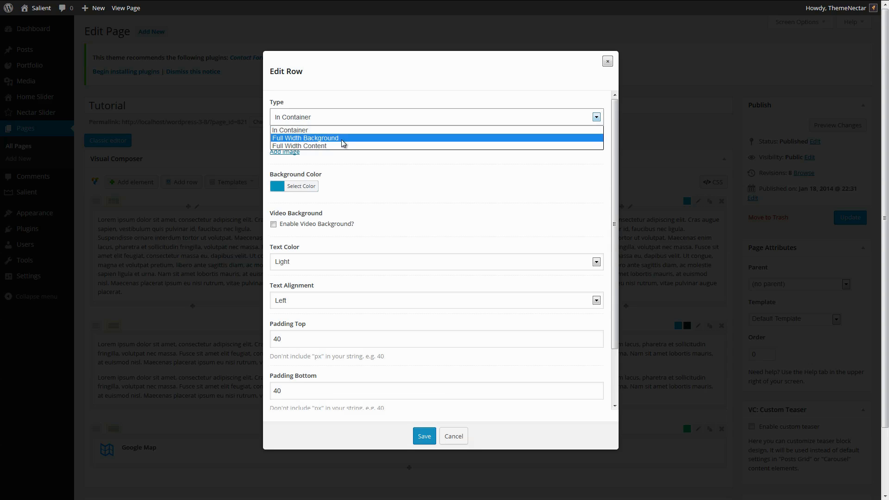
{"action": "left_click", "coordinate": [344, 138]}
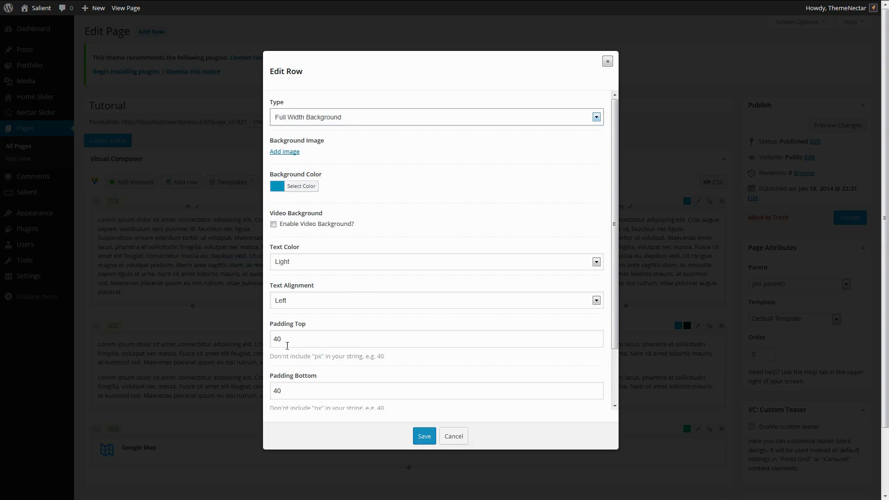
{"action": "left_click_drag", "start_coordinate": [282, 339], "coordinate": [273, 341]}
{"action": "type", "text": "8"}
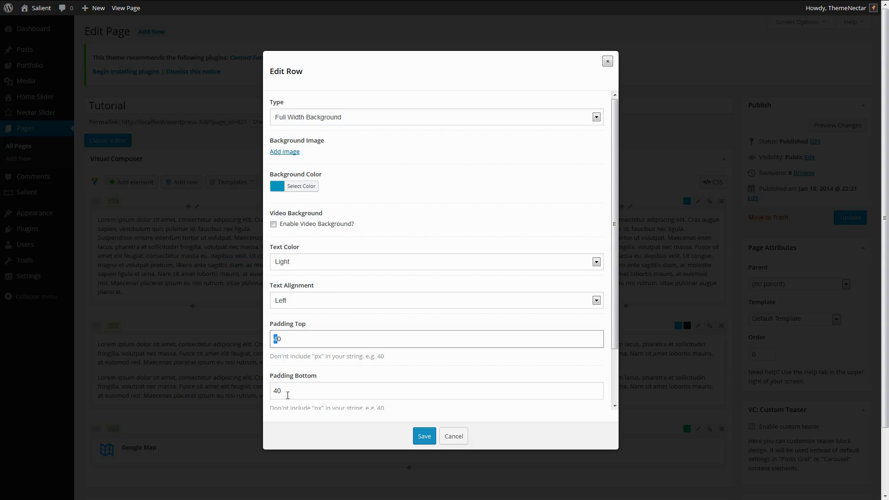
{"action": "left_click", "coordinate": [425, 436]}
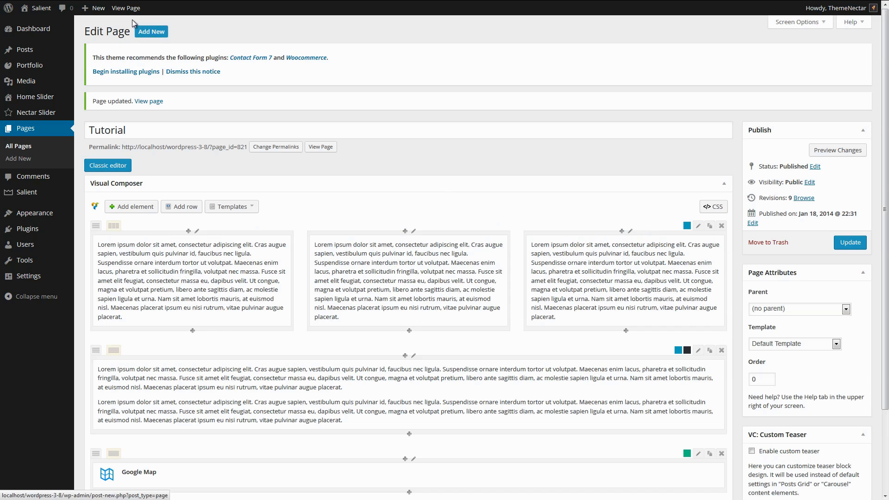
{"action": "left_click", "coordinate": [126, 8]}
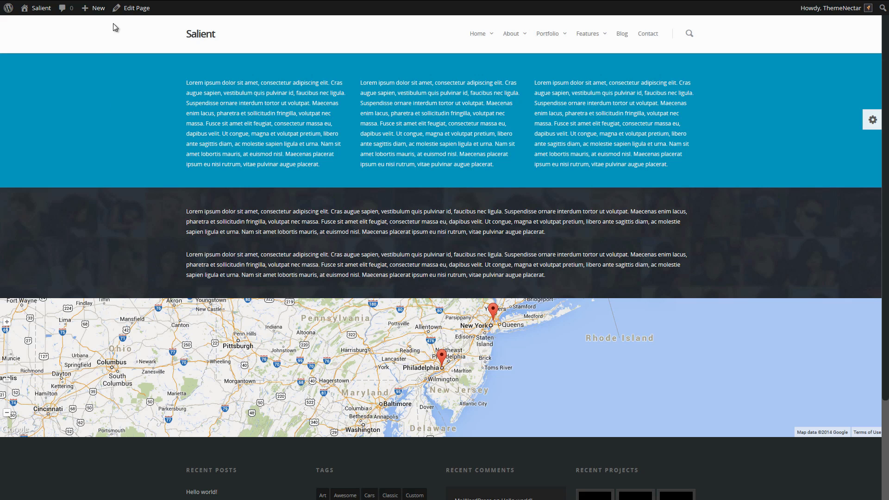
- Reopen the Tutorial page for editing, view its raw shortcodes in Classic editor, then return to Visual Composer
{"action": "left_click", "coordinate": [125, 8]}
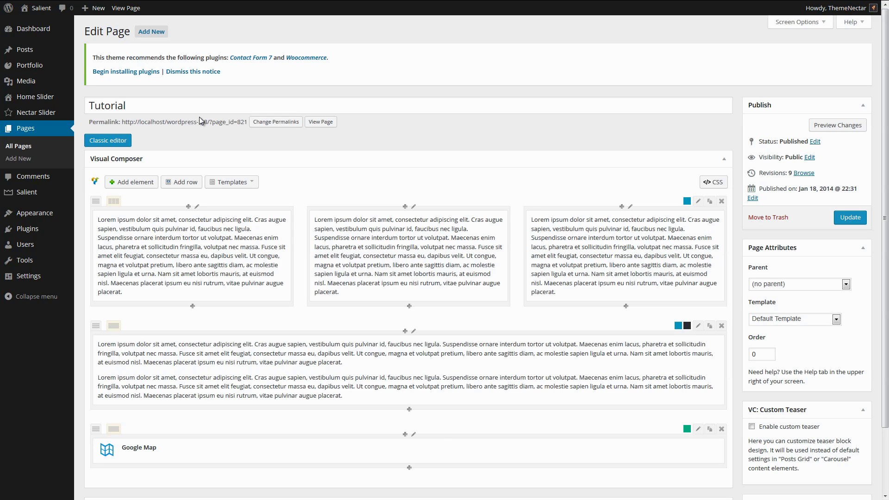
{"action": "left_click", "coordinate": [117, 145]}
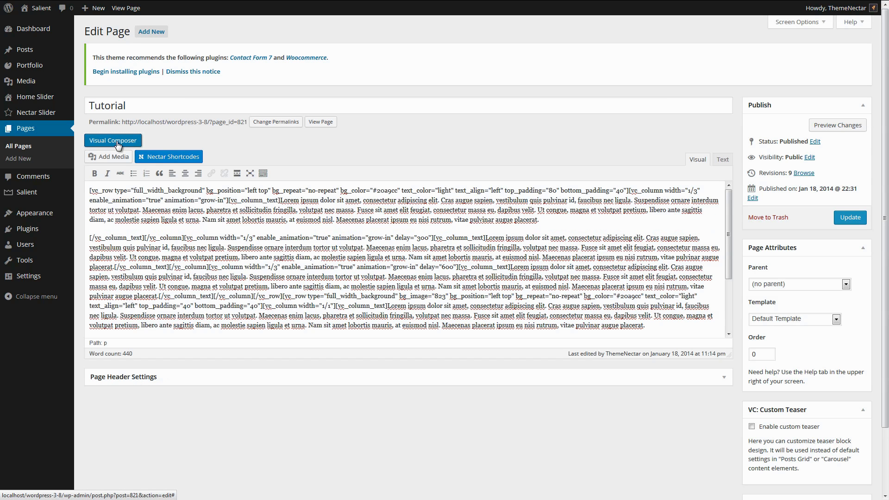
{"action": "left_click", "coordinate": [118, 145]}
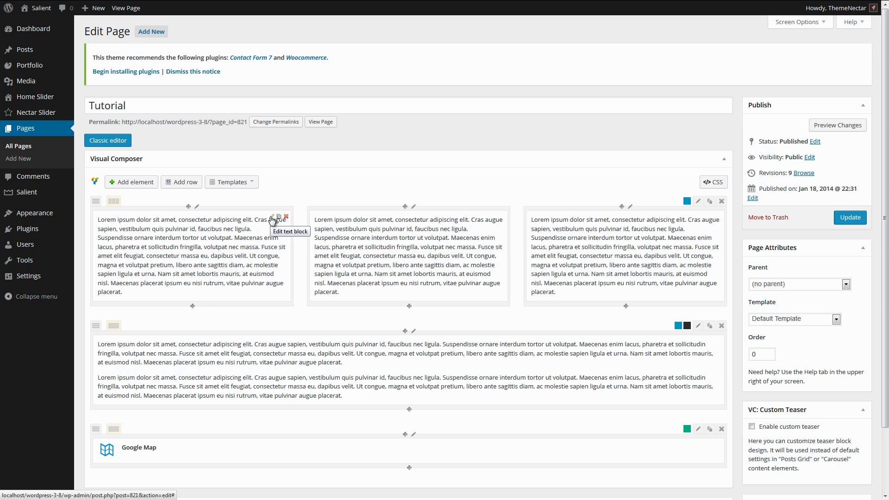
- Edit the first column's text block and choose the Button shortcode from Nectar Shortcodes
{"action": "left_click", "coordinate": [272, 219]}
{"action": "left_click", "coordinate": [271, 220]}
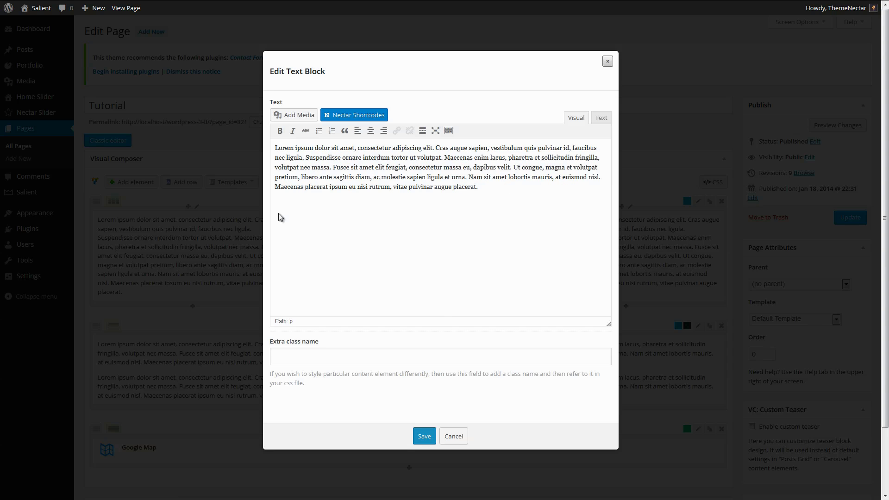
{"action": "left_click", "coordinate": [508, 196]}
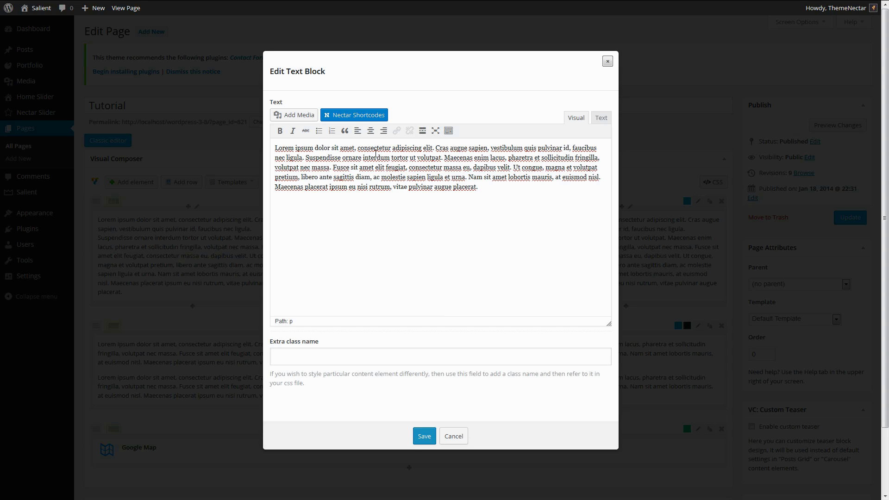
{"action": "left_click", "coordinate": [359, 116]}
{"action": "left_click", "coordinate": [421, 129]}
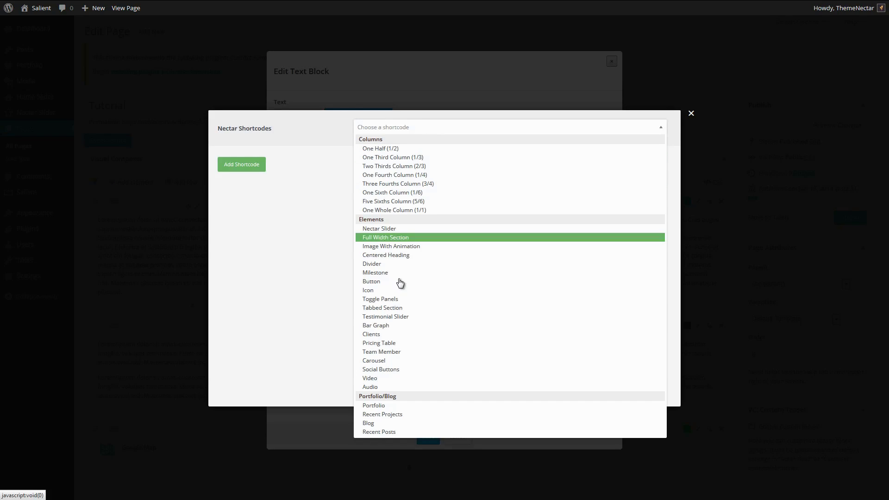
- Insert a See-Through button labelled Button after the text and save the block
{"action": "left_click", "coordinate": [419, 167]}
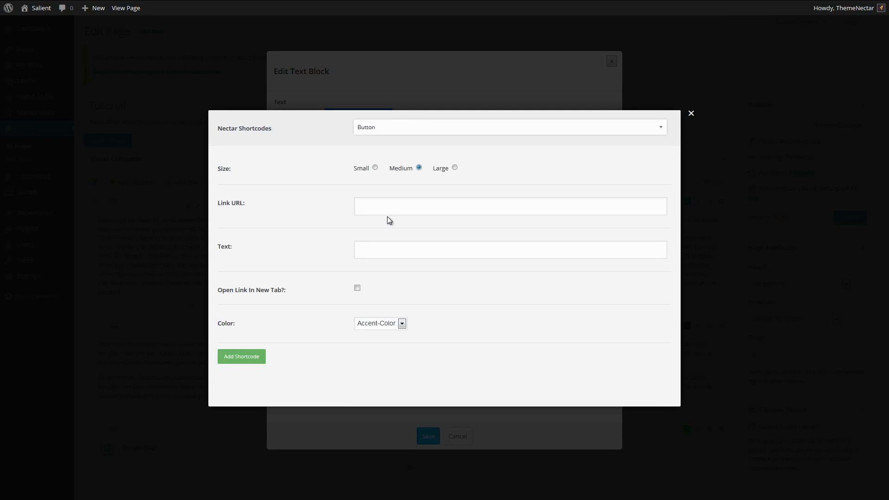
{"action": "left_click", "coordinate": [370, 249]}
{"action": "type", "text": "Button!"}
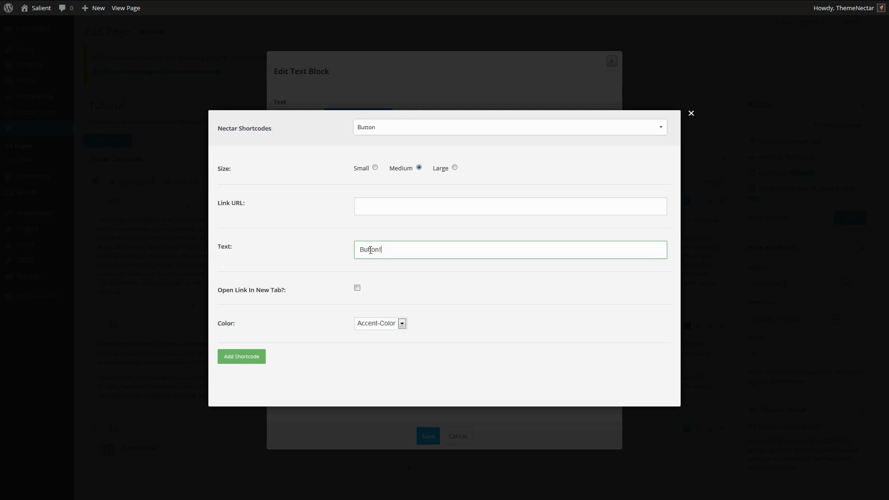
{"action": "left_click", "coordinate": [400, 323]}
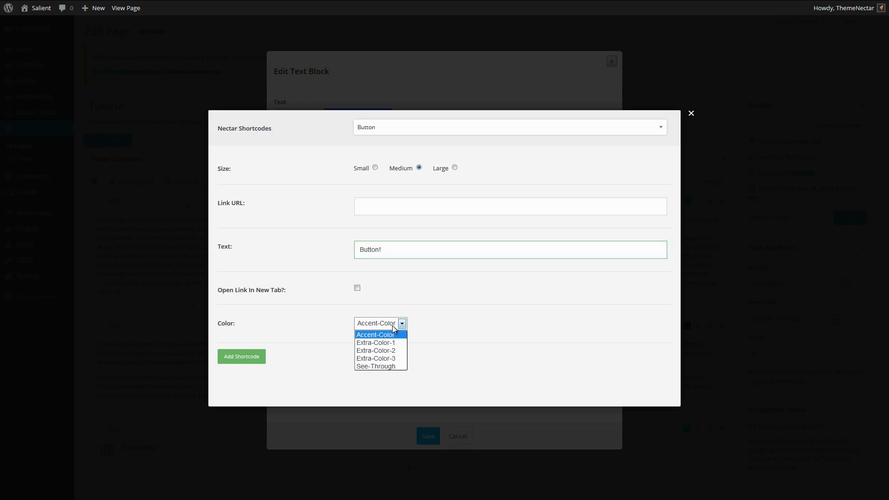
{"action": "left_click", "coordinate": [379, 366]}
{"action": "left_click", "coordinate": [240, 365]}
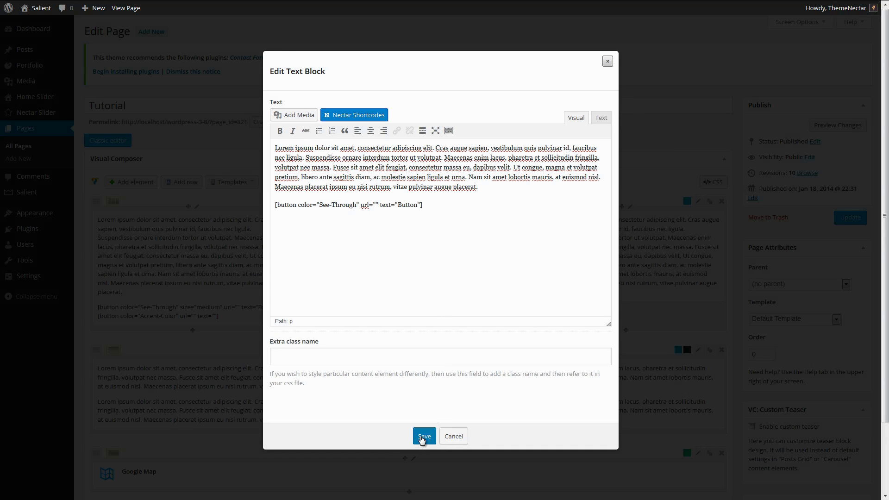
{"action": "left_click", "coordinate": [423, 437]}
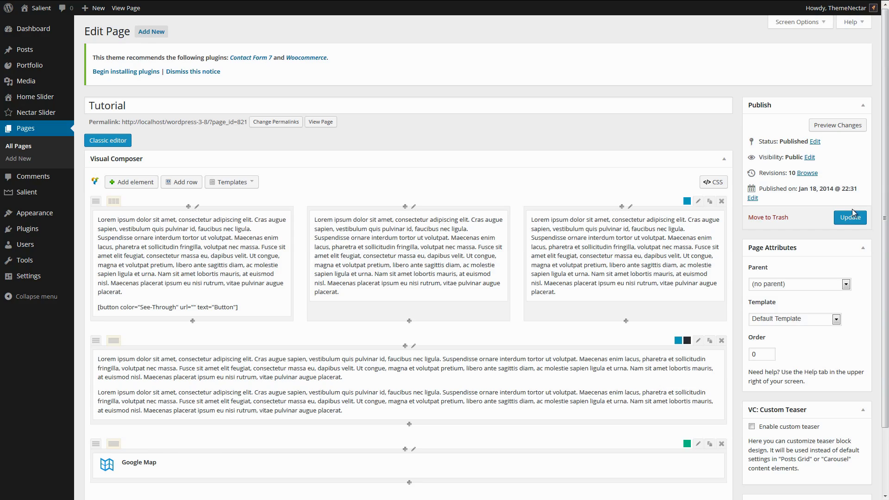
{"action": "left_click", "coordinate": [849, 217]}
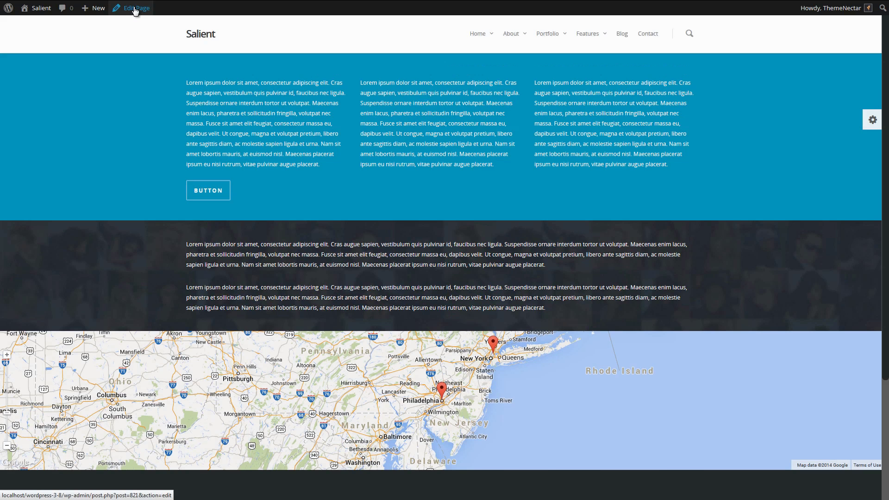
{"action": "left_click", "coordinate": [135, 11]}
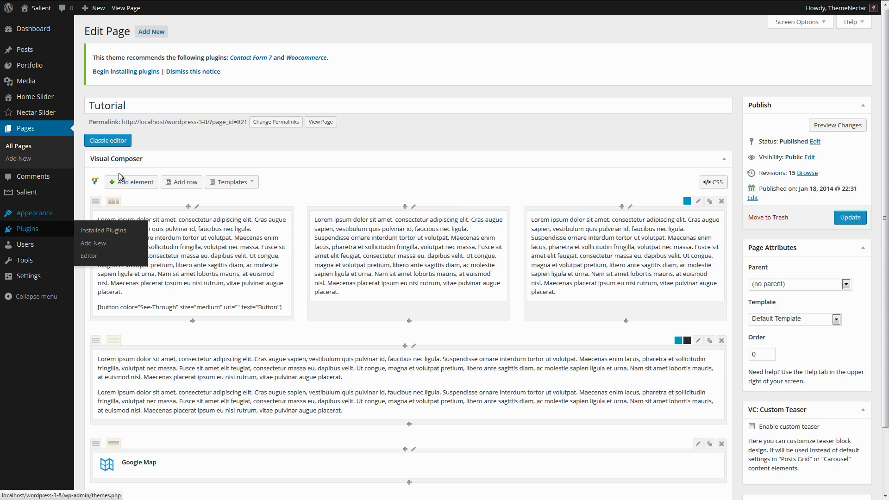
- Add a new row below the blue row and split it into four 1/4 columns
{"action": "left_click", "coordinate": [175, 182]}
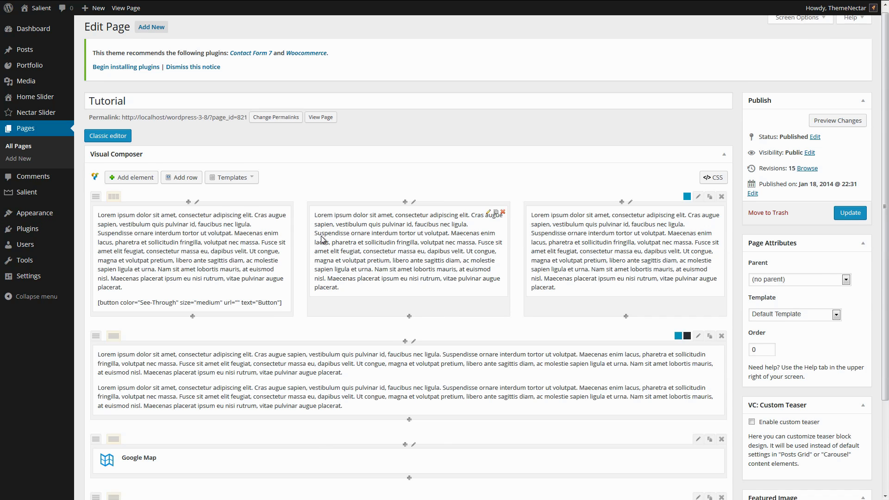
{"action": "scroll", "coordinate": [323, 236], "scroll_direction": "down", "scroll_amount": 3}
{"action": "left_click_drag", "start_coordinate": [96, 388], "coordinate": [111, 283]}
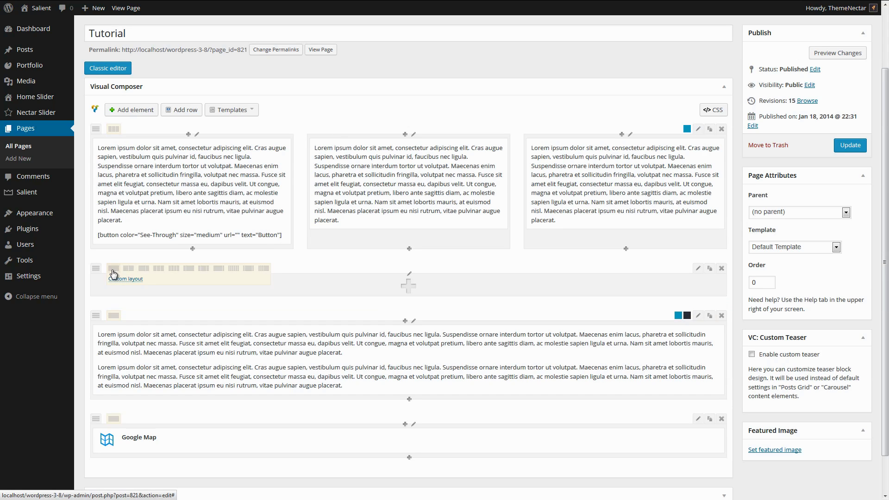
{"action": "left_click", "coordinate": [173, 270]}
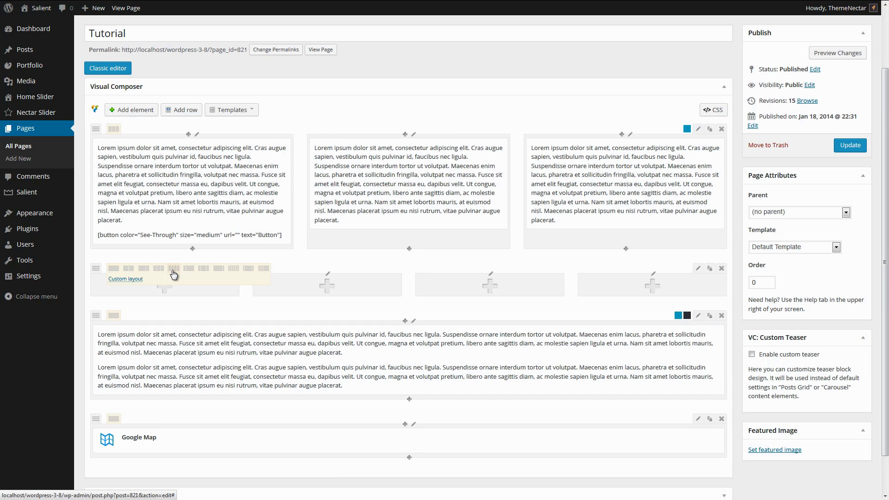
- Make the four-column row a Full Width Background with video background and a black colour overlay
{"action": "left_click", "coordinate": [698, 268]}
{"action": "left_click", "coordinate": [373, 116]}
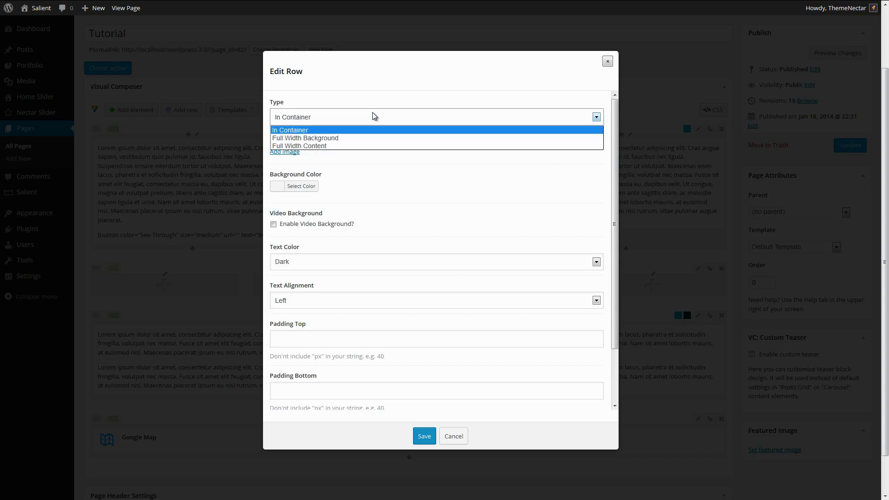
{"action": "left_click", "coordinate": [364, 137]}
{"action": "left_click", "coordinate": [273, 224]}
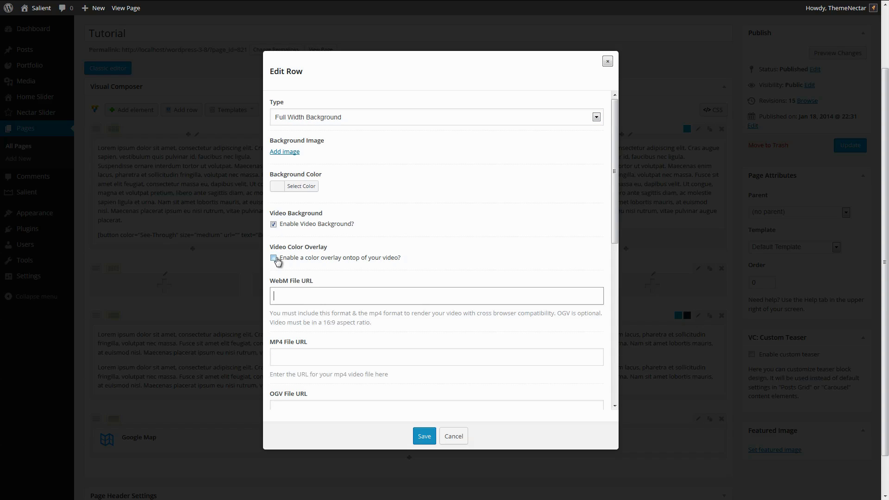
{"action": "left_click", "coordinate": [274, 257]}
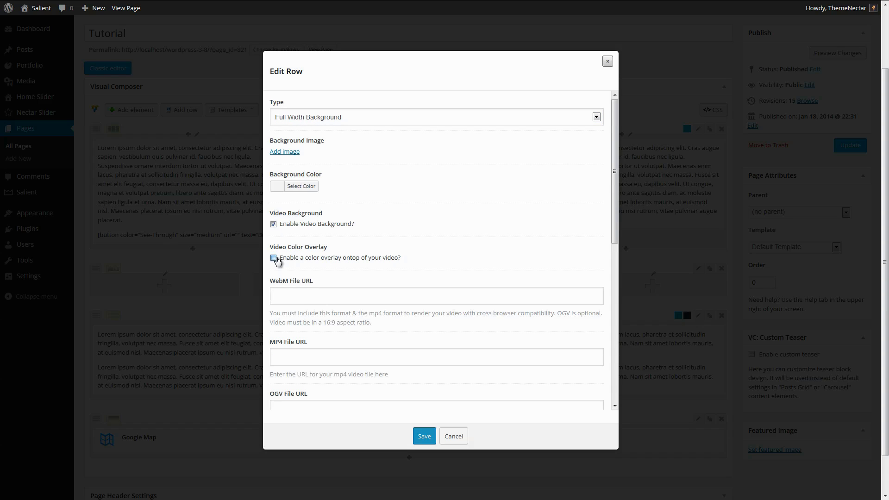
{"action": "left_click", "coordinate": [274, 257]}
{"action": "left_click", "coordinate": [282, 292]}
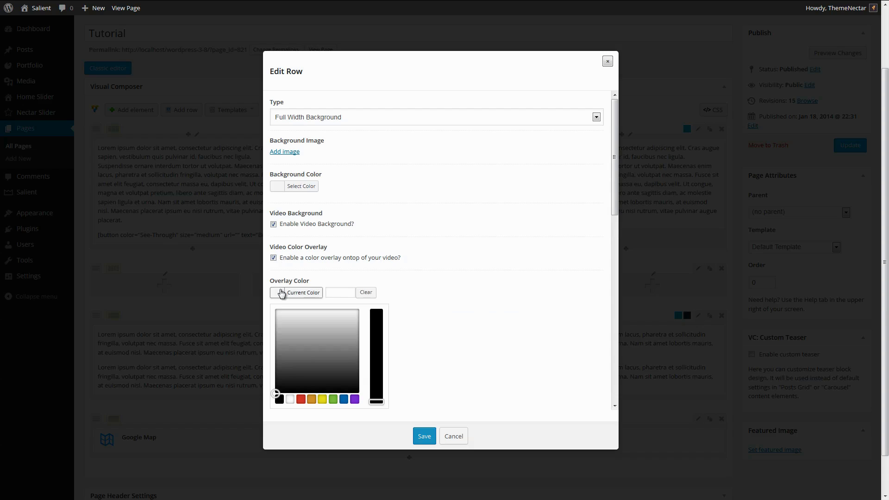
{"action": "left_click_drag", "start_coordinate": [316, 360], "coordinate": [275, 402]}
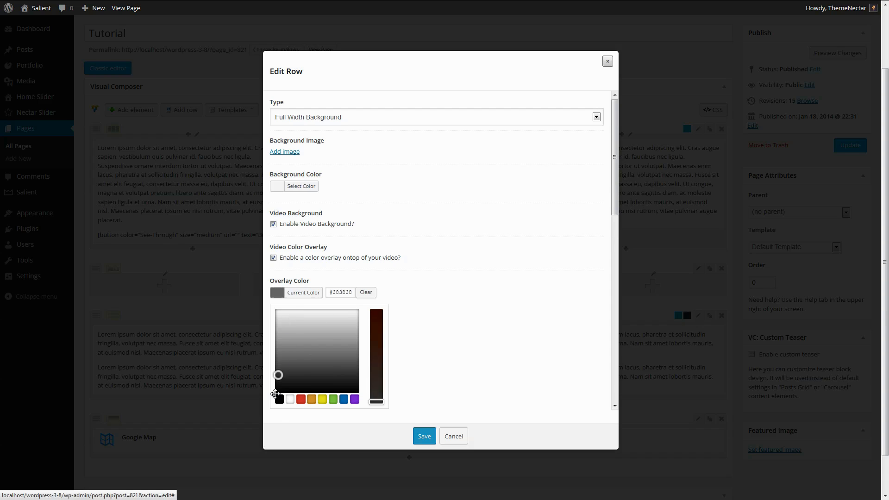
{"action": "left_click", "coordinate": [425, 281]}
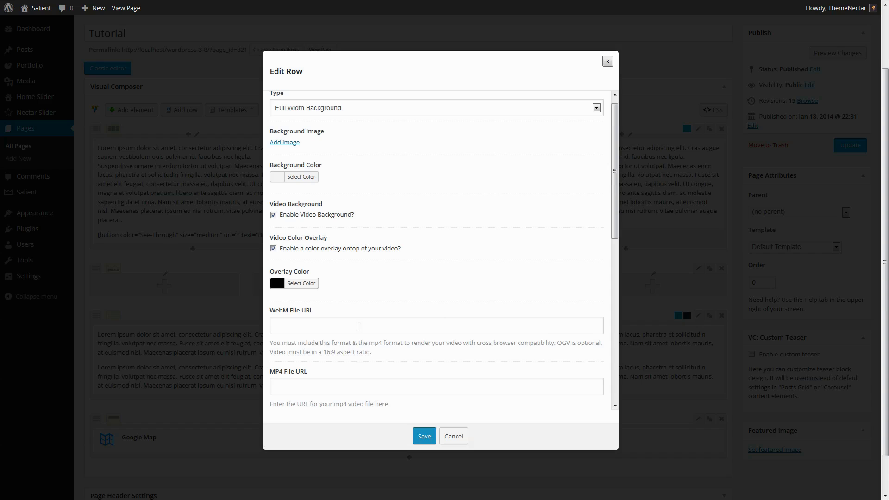
- Paste the city.webm video URL, set top and bottom padding to 40, and save the row
{"action": "left_click", "coordinate": [357, 323]}
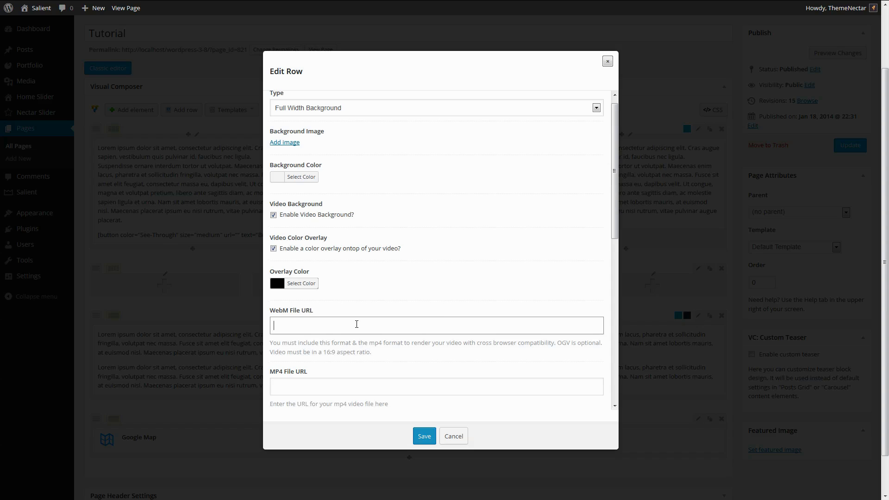
{"action": "type", "text": "http://themenectar.com/demo/salient/wp-content/uploads/2013/09/city.webm"}
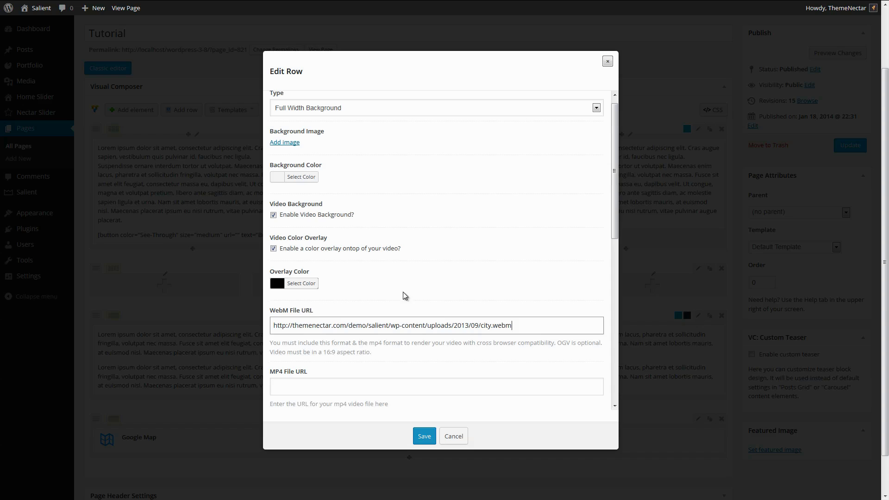
{"action": "scroll", "coordinate": [501, 263], "scroll_direction": "down", "scroll_amount": 1}
{"action": "scroll", "coordinate": [502, 277], "scroll_direction": "down", "scroll_amount": 3}
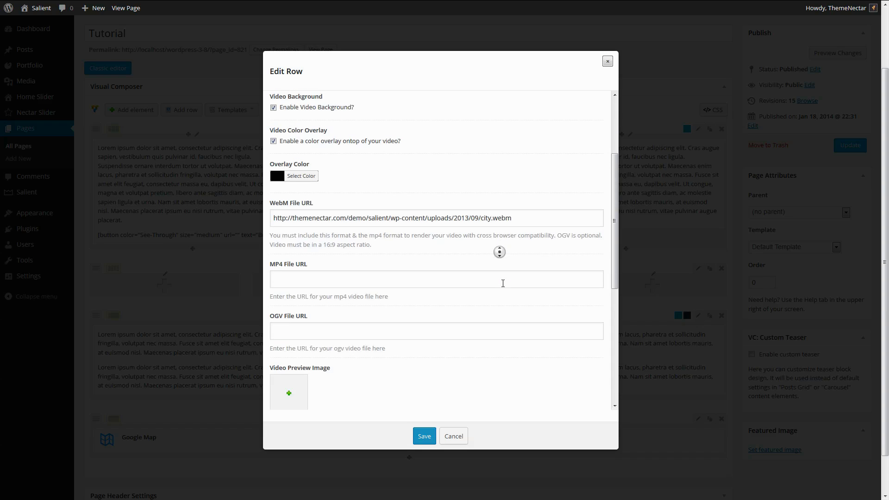
{"action": "scroll", "coordinate": [502, 286], "scroll_direction": "down", "scroll_amount": 3}
{"action": "scroll", "coordinate": [387, 303], "scroll_direction": "down", "scroll_amount": 1}
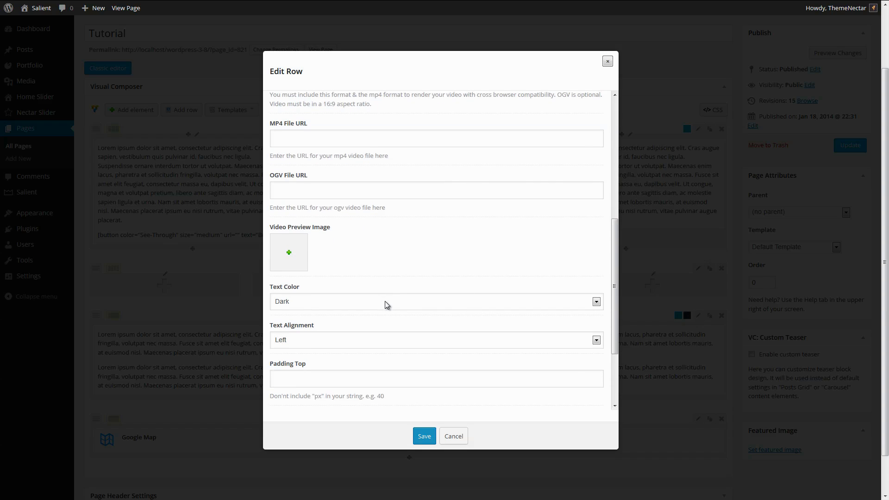
{"action": "scroll", "coordinate": [383, 309], "scroll_direction": "down", "scroll_amount": 1}
{"action": "left_click", "coordinate": [319, 350]}
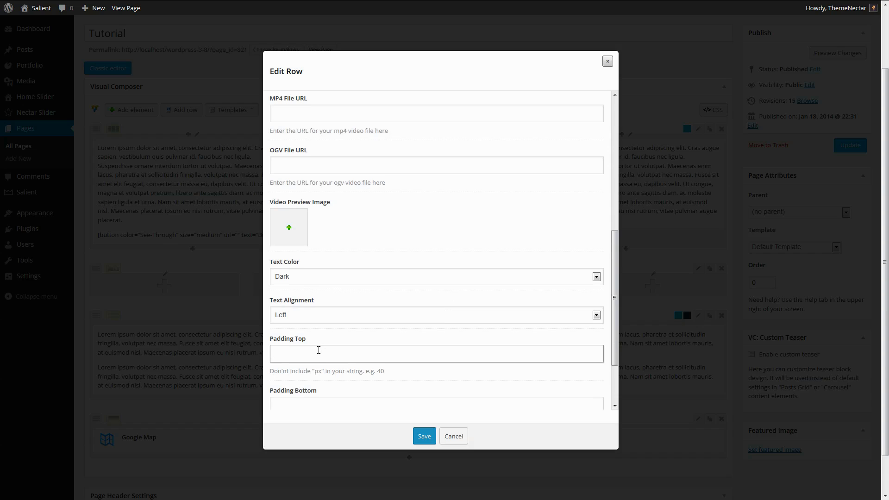
{"action": "type", "text": "40"}
{"action": "left_click", "coordinate": [301, 401]}
{"action": "type", "text": "40"}
{"action": "scroll", "coordinate": [428, 260], "scroll_direction": "down", "scroll_amount": 1}
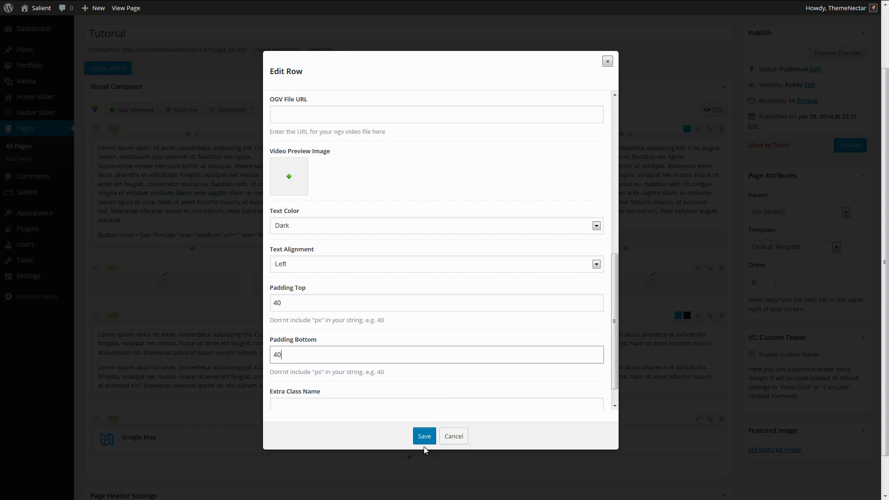
{"action": "left_click", "coordinate": [422, 438]}
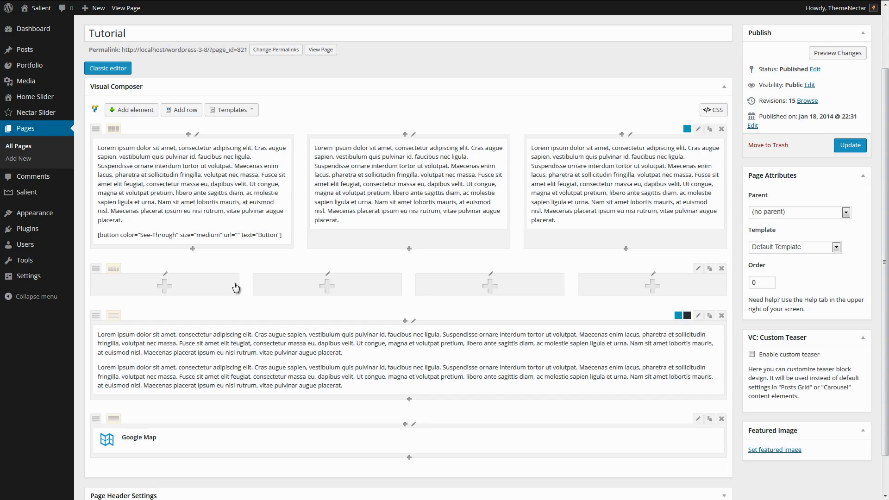
- Add a Pie chart element to the first column and save it
{"action": "left_click", "coordinate": [212, 291]}
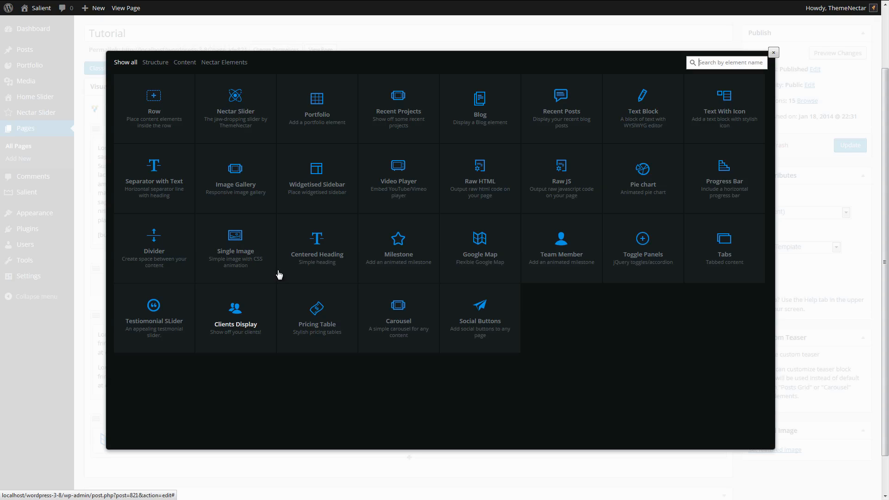
{"action": "left_click", "coordinate": [640, 180]}
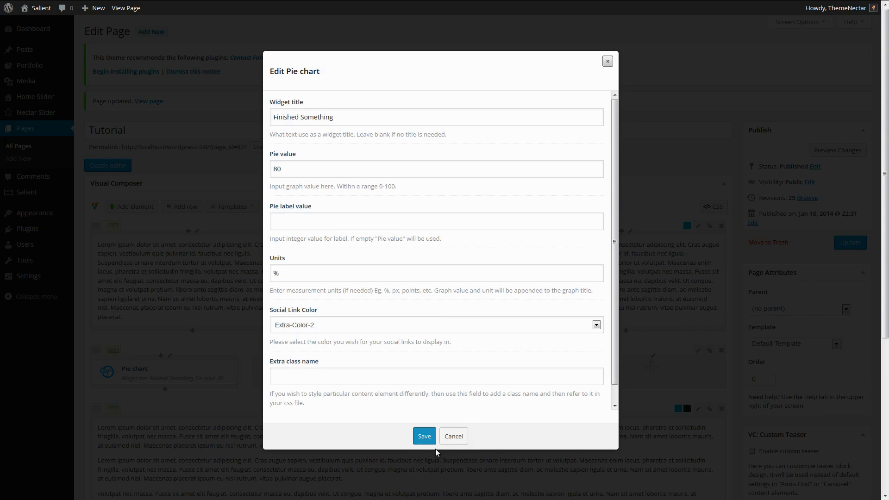
{"action": "left_click", "coordinate": [424, 436]}
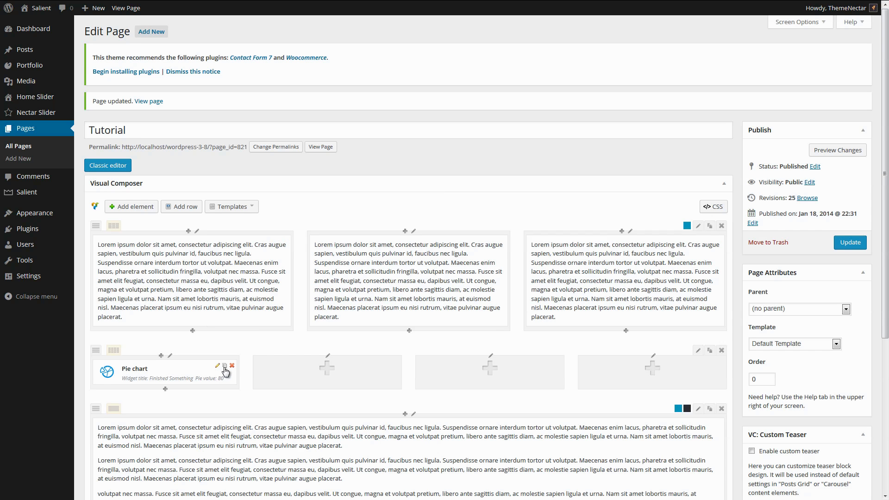
- Clone the pie chart and drag the copies into columns two to four
{"action": "left_click", "coordinate": [225, 366]}
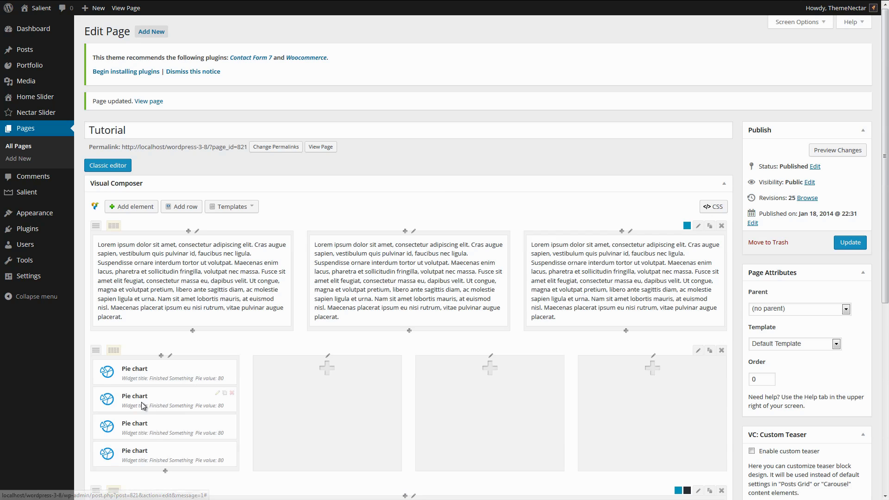
{"action": "left_click_drag", "start_coordinate": [140, 402], "coordinate": [327, 382]}
{"action": "mouse_move", "coordinate": [174, 396]}
{"action": "left_mouse_down"}
{"action": "mouse_move", "coordinate": [469, 381]}
{"action": "mouse_move", "coordinate": [459, 396]}
{"action": "mouse_move", "coordinate": [621, 379]}
{"action": "left_mouse_up"}
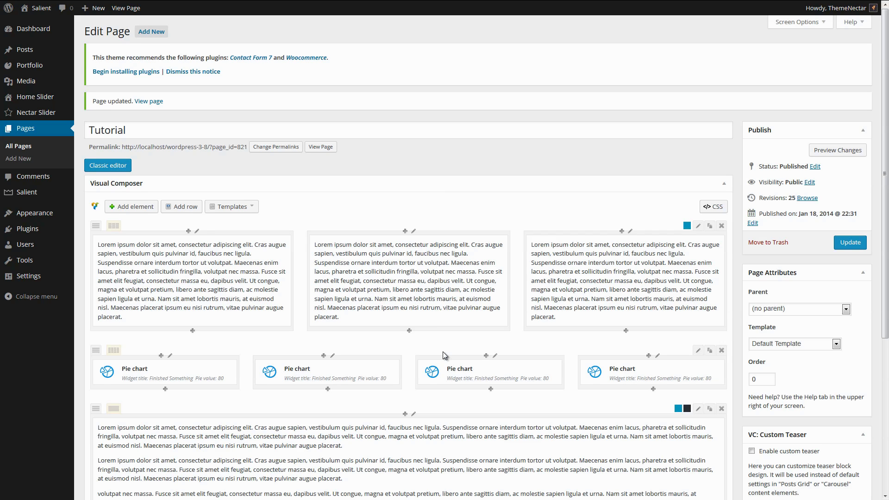
- Update the page to save the video row with its four pie charts
{"action": "left_click", "coordinate": [850, 246]}
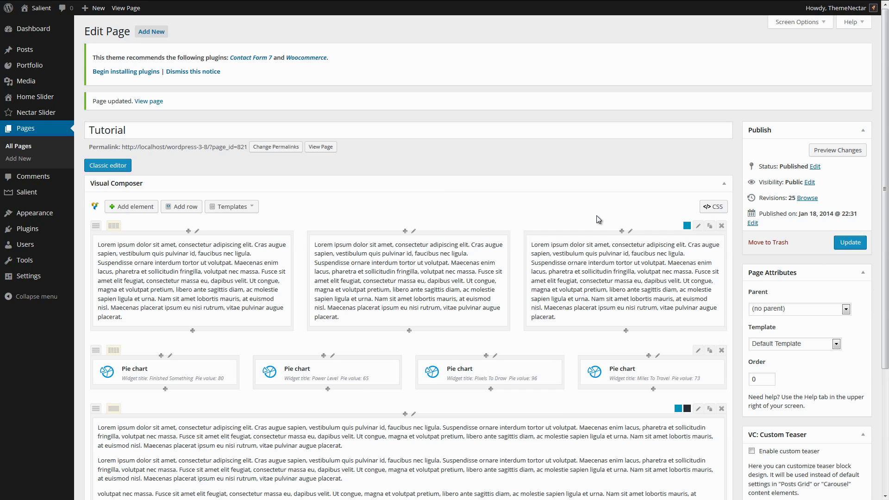